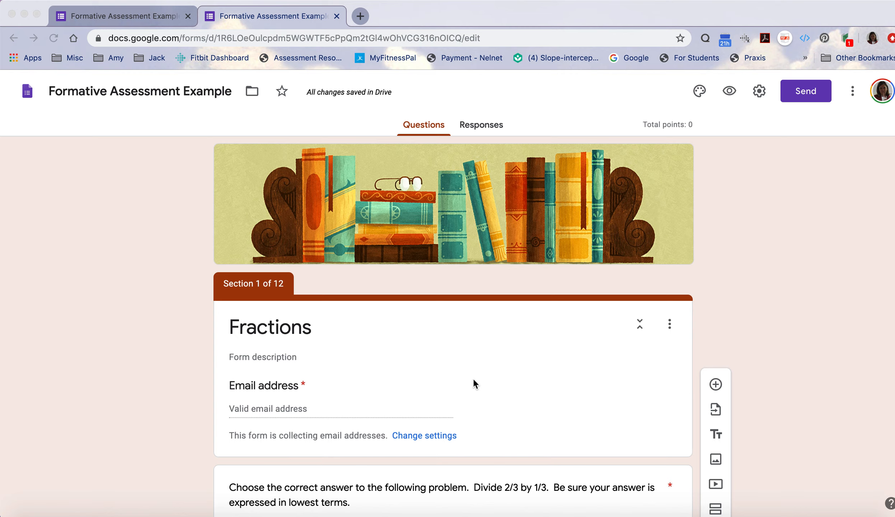
Examine the answer options of the first fraction division question and the section each option leads to
scroll(474, 377, "down", 8)
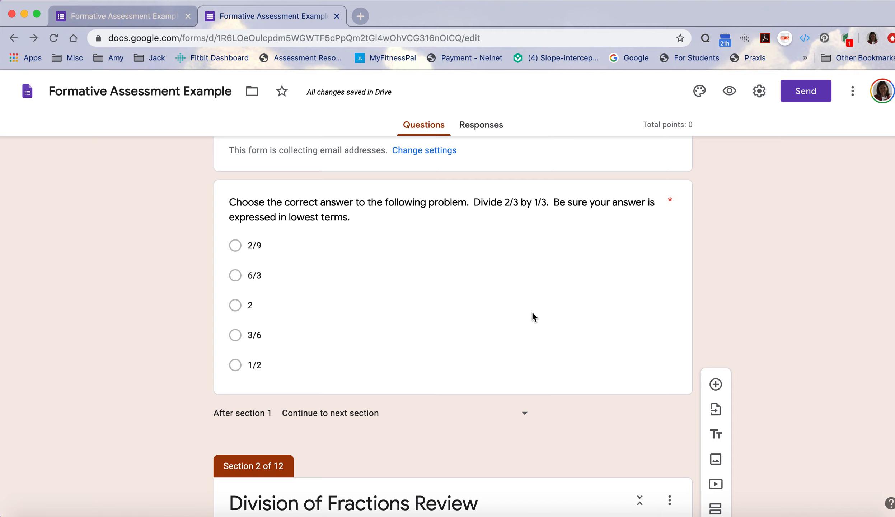
left_click(539, 277)
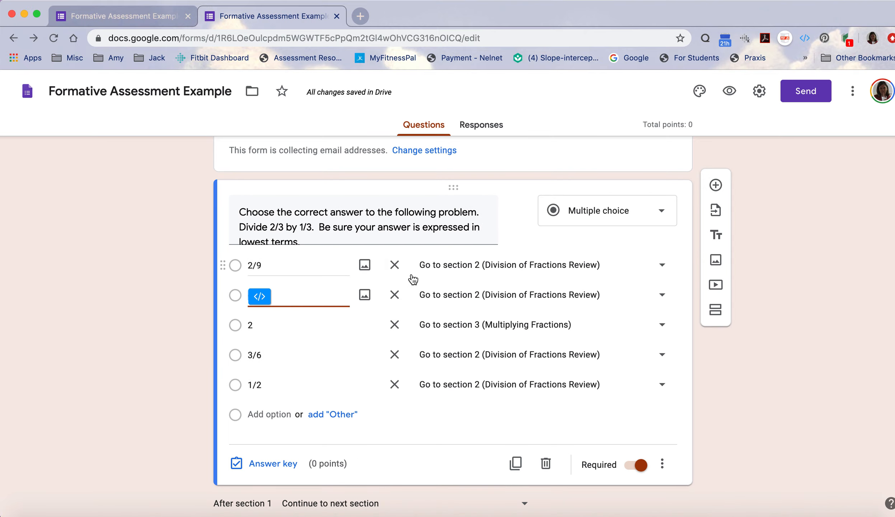
left_click(264, 297)
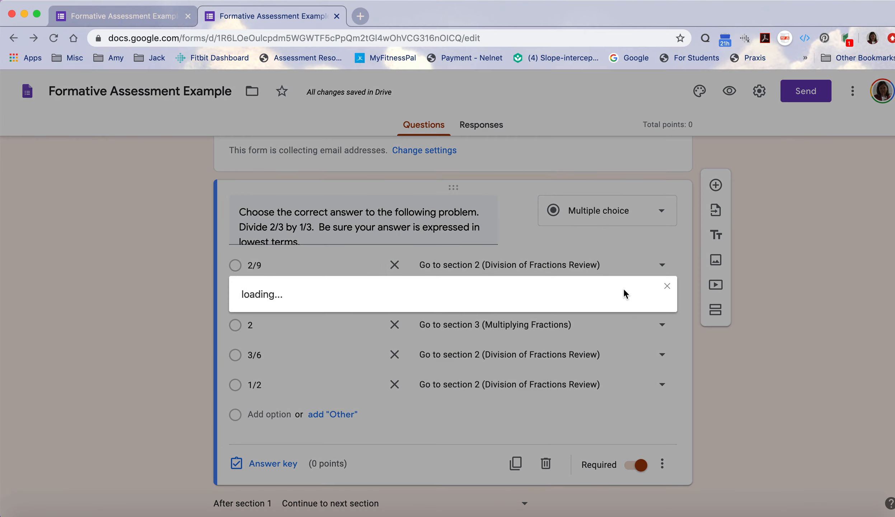
left_click(667, 266)
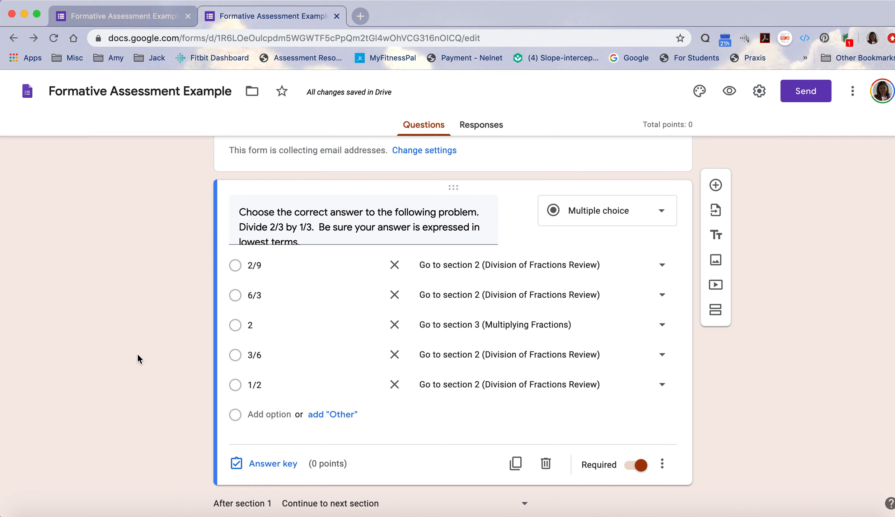
scroll(137, 354, "up", 5)
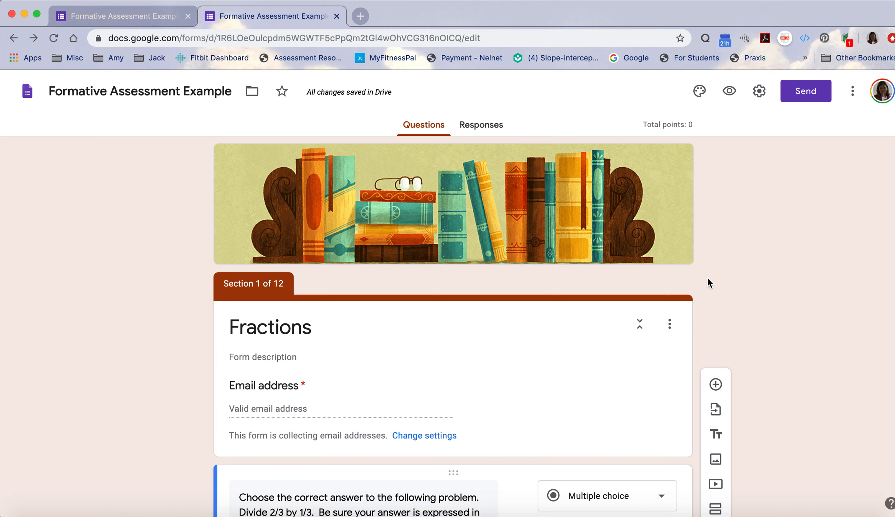
Open the form's theme options to review its header, theme color, background color and font style
left_click(698, 93)
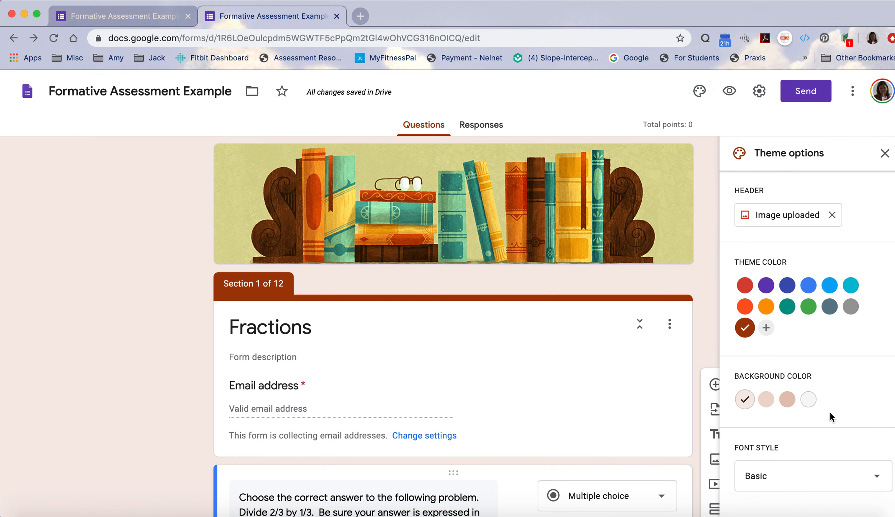
scroll(831, 412, "down", 3)
scroll(830, 412, "up", 4)
Preview the Fractions form as respondents see it, and return to the form editor
left_click(731, 92)
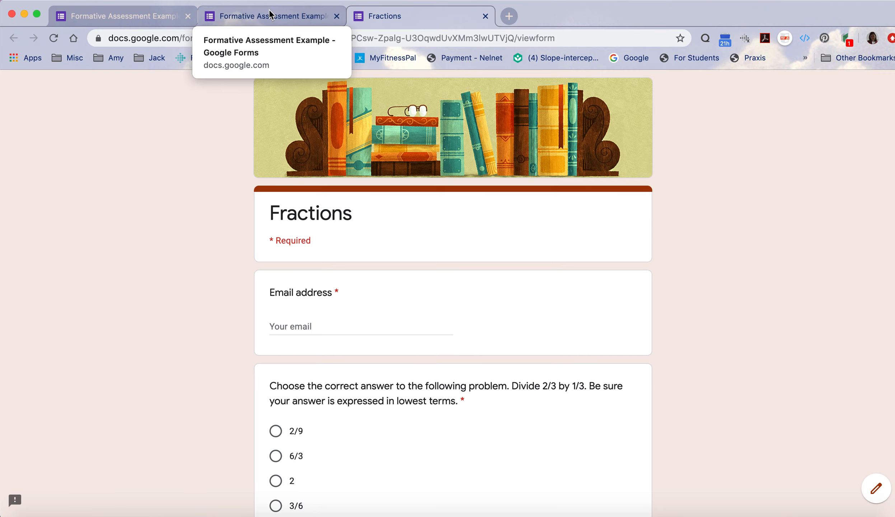
left_click(316, 16)
left_click(425, 20)
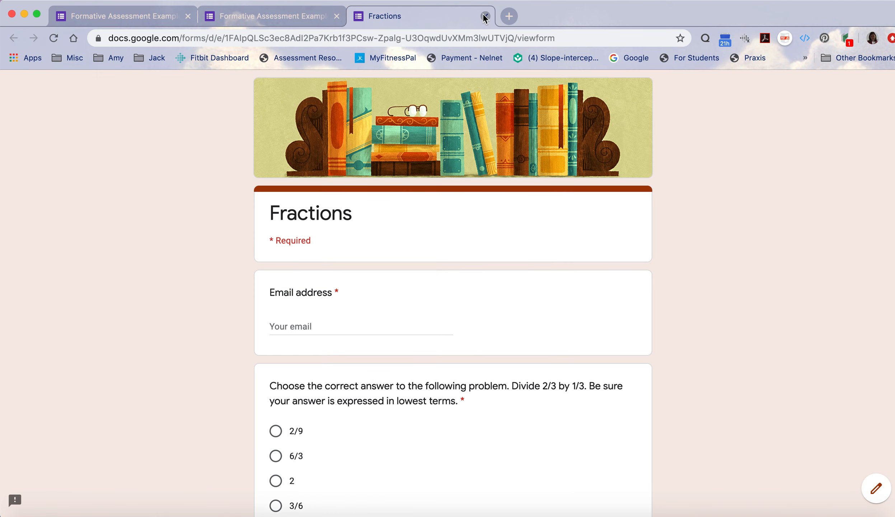
left_click(486, 17)
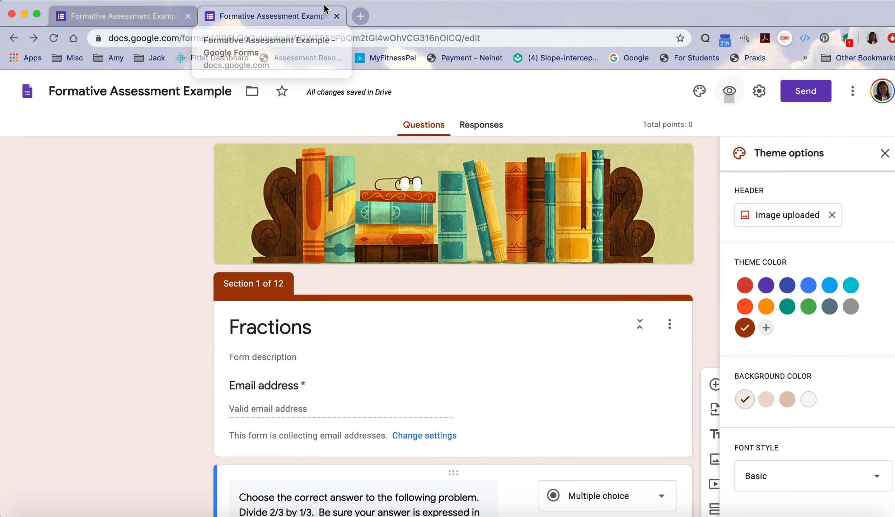
Limit the form to 1 response, review its presentation and quiz settings, and save the settings
left_click(759, 94)
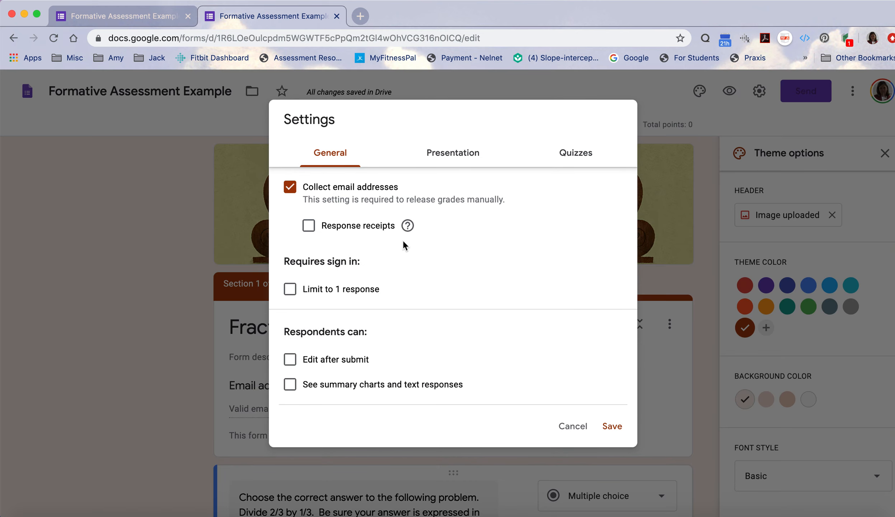
left_click(296, 291)
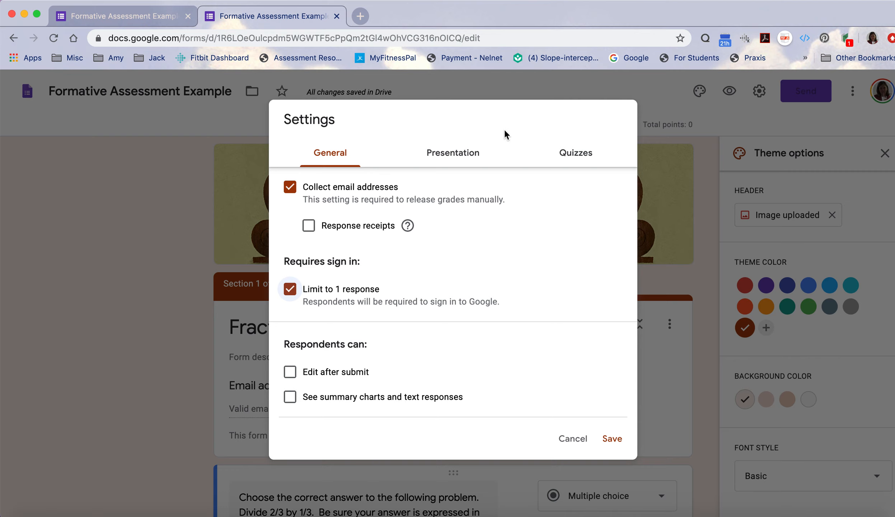
left_click(458, 158)
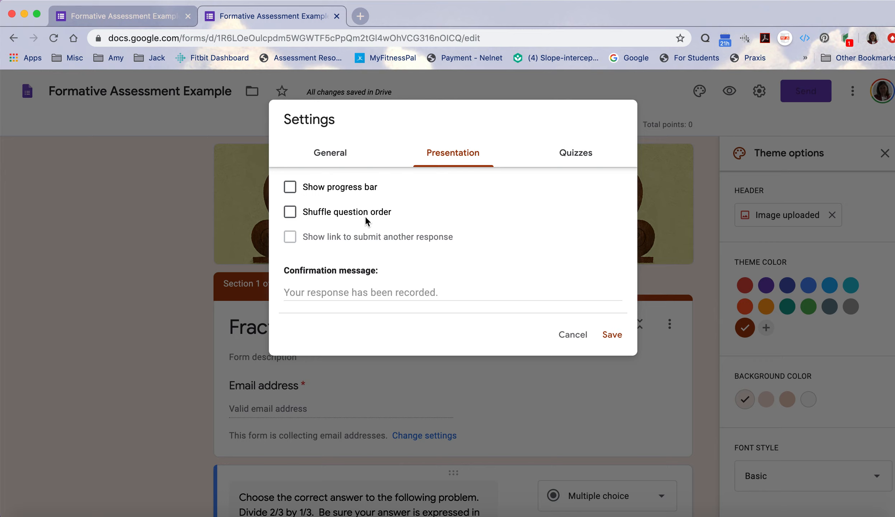
left_click(577, 166)
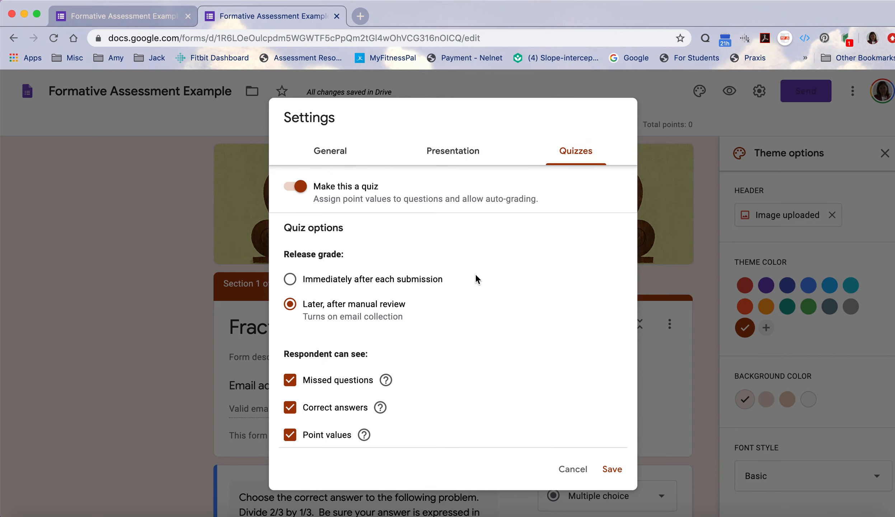
scroll(500, 310, "down", 1)
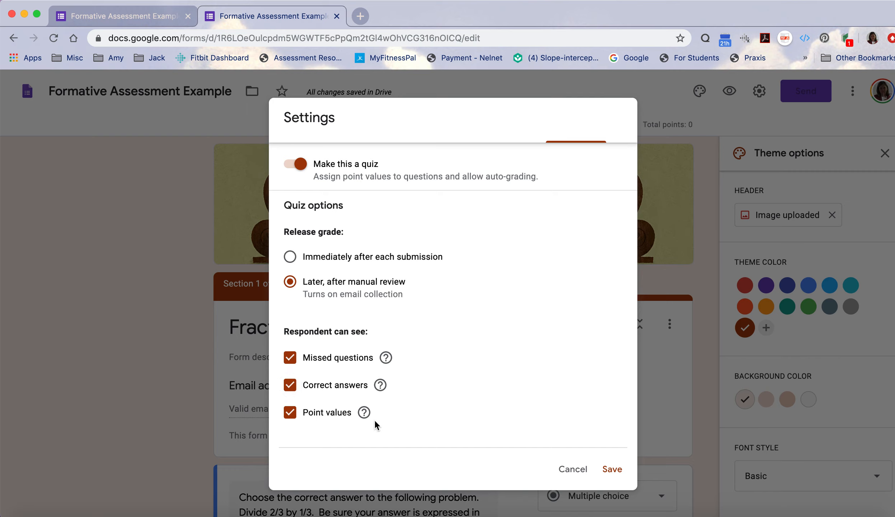
mouse_move(375, 421)
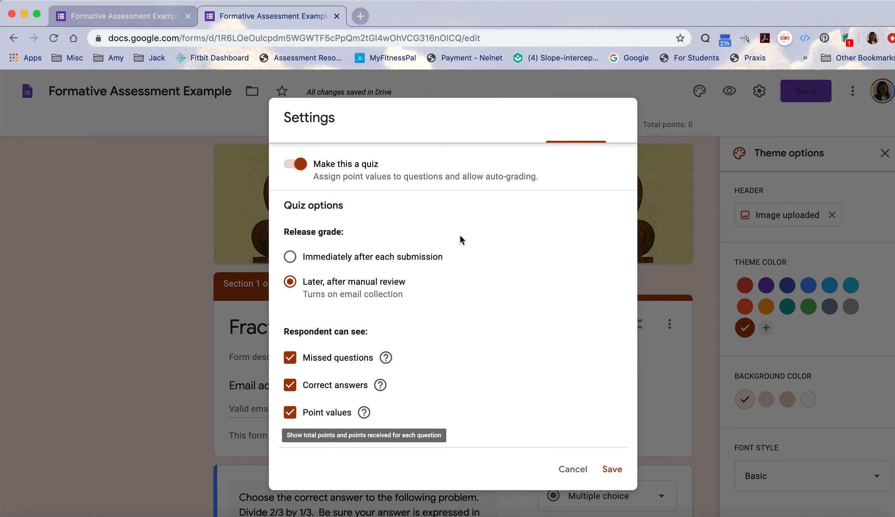
scroll(495, 249, "up", 2)
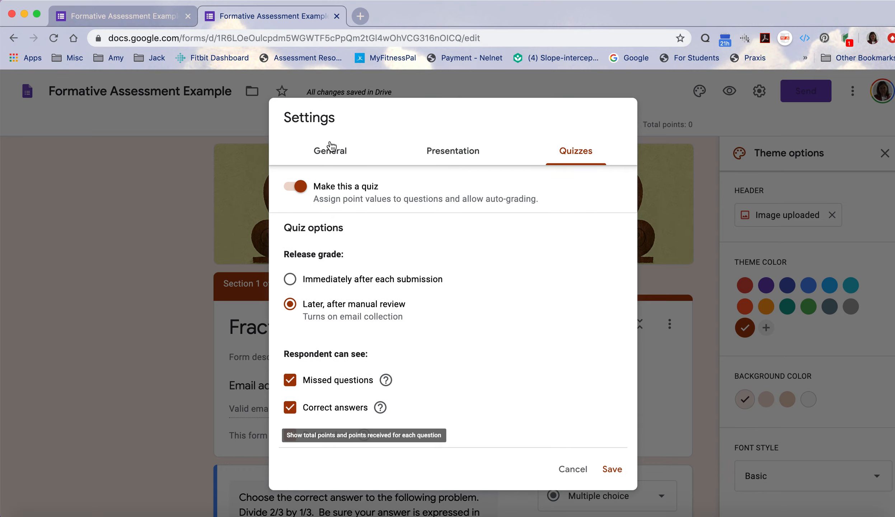
left_click(326, 152)
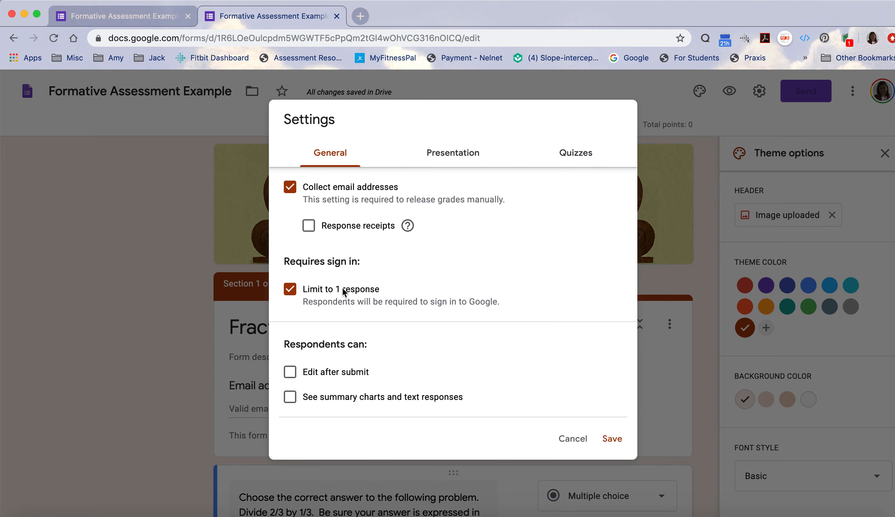
left_click(619, 441)
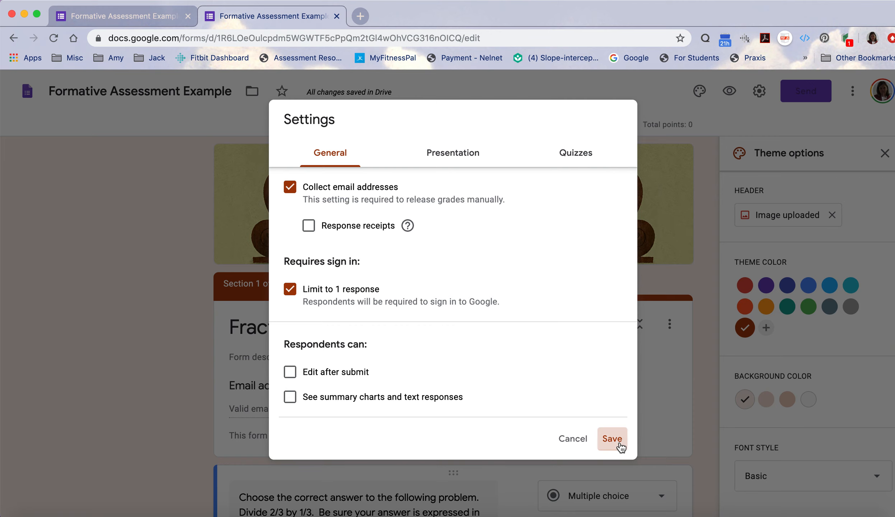
left_click(758, 92)
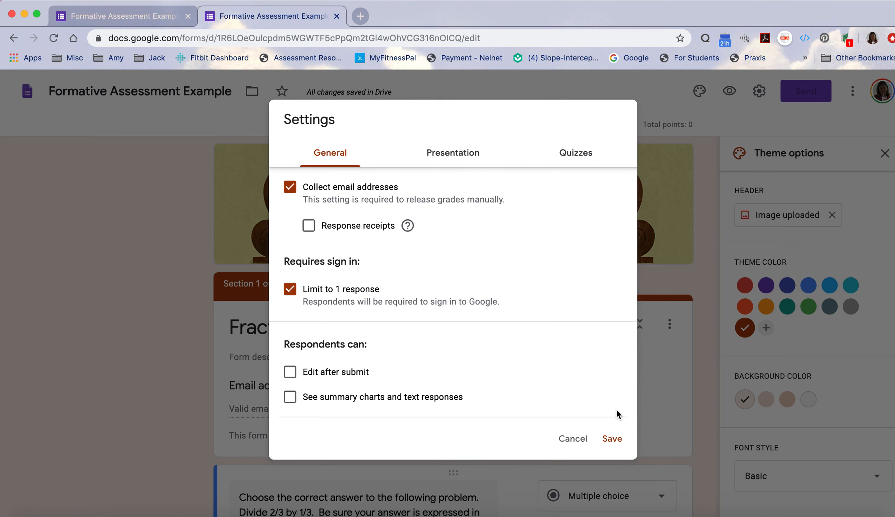
left_click(616, 444)
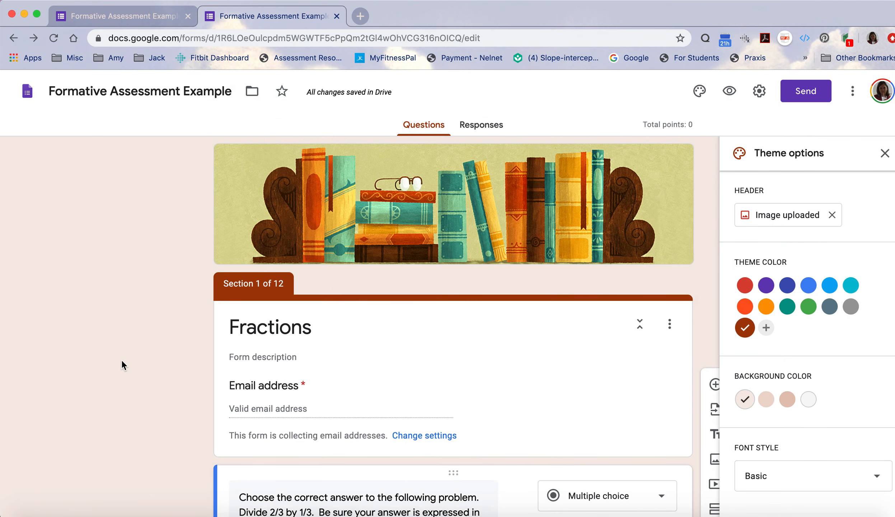
Close the theme options and make section 2, Division of Fractions Review, the active section
scroll(121, 359, "down", 2)
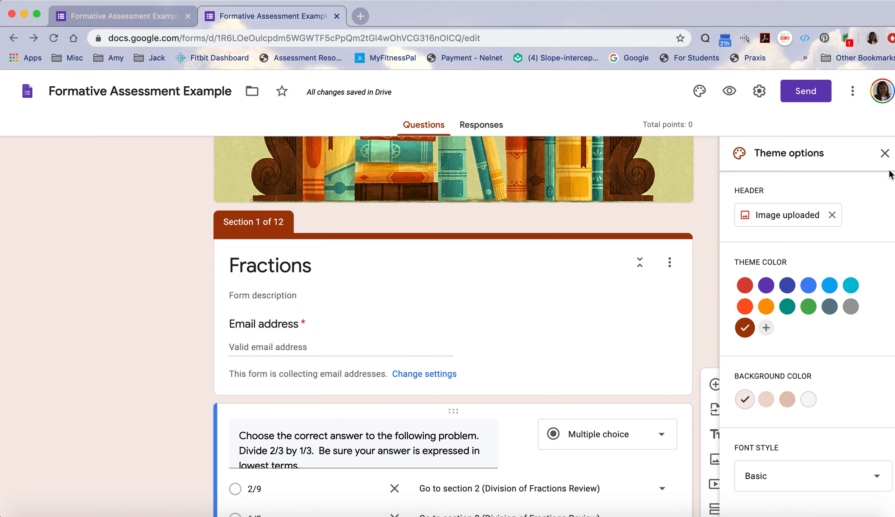
left_click(885, 153)
scroll(155, 402, "down", 15)
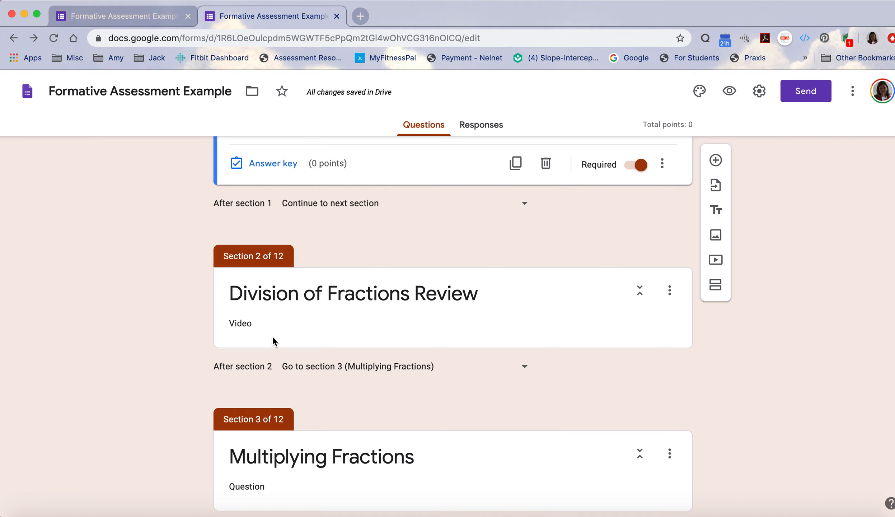
left_click(509, 341)
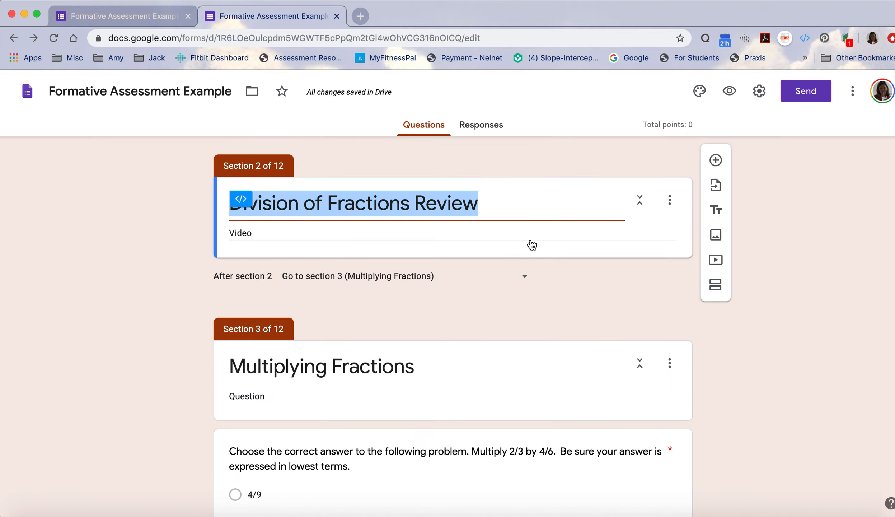
left_click(241, 199)
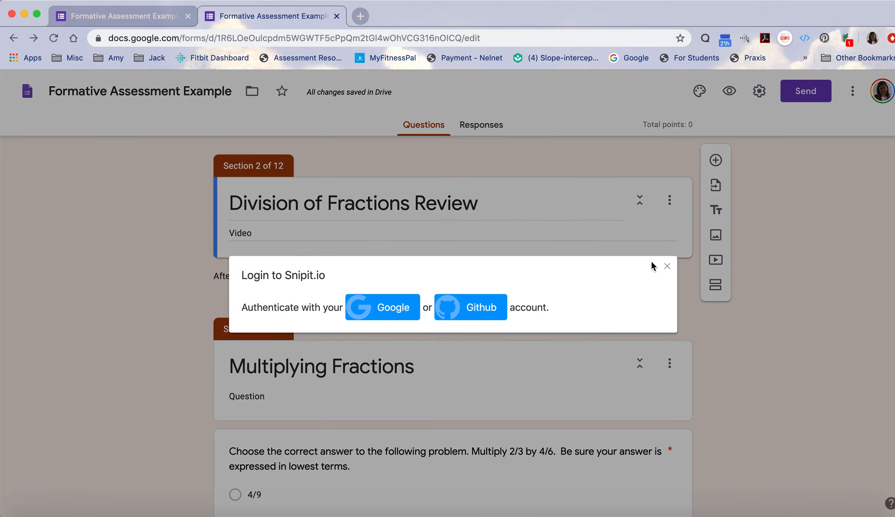
left_click(666, 266)
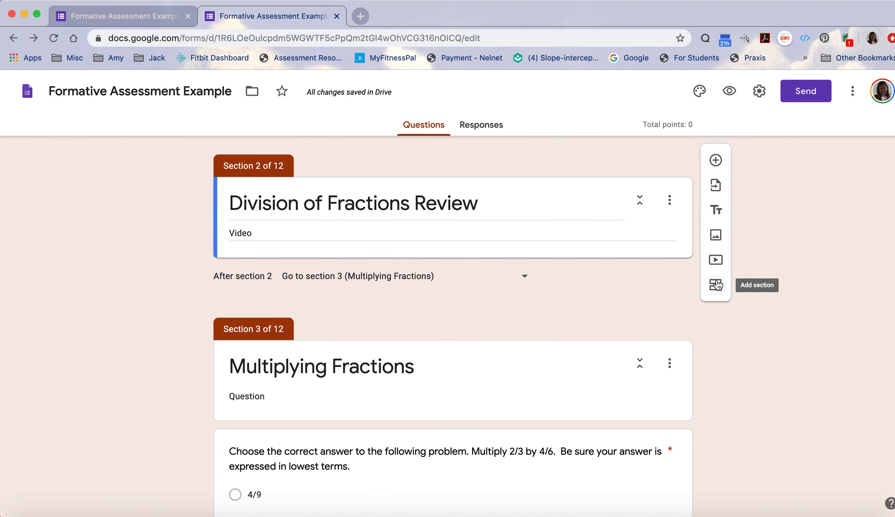
left_click(717, 261)
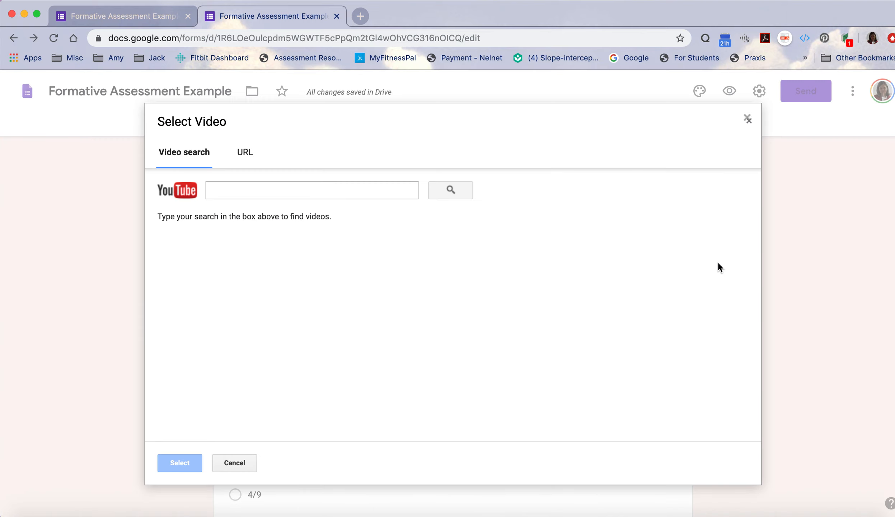
left_click(401, 165)
left_click(329, 188)
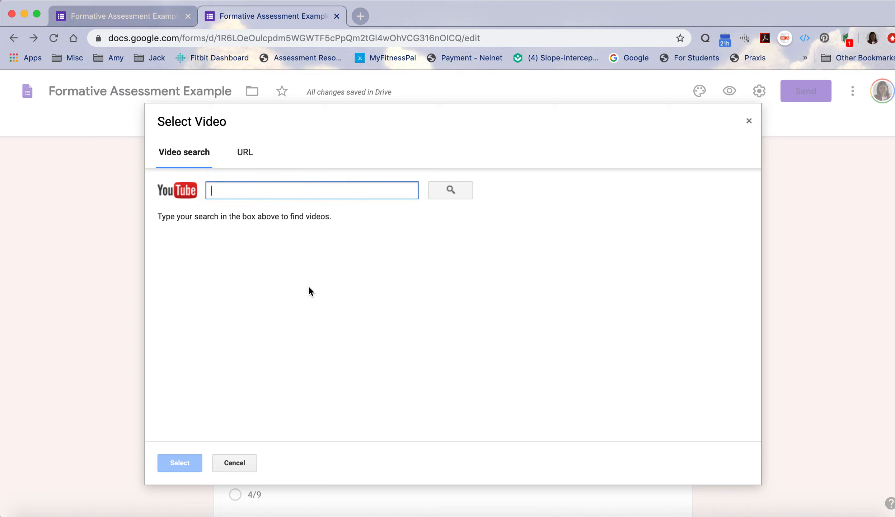
left_click(238, 464)
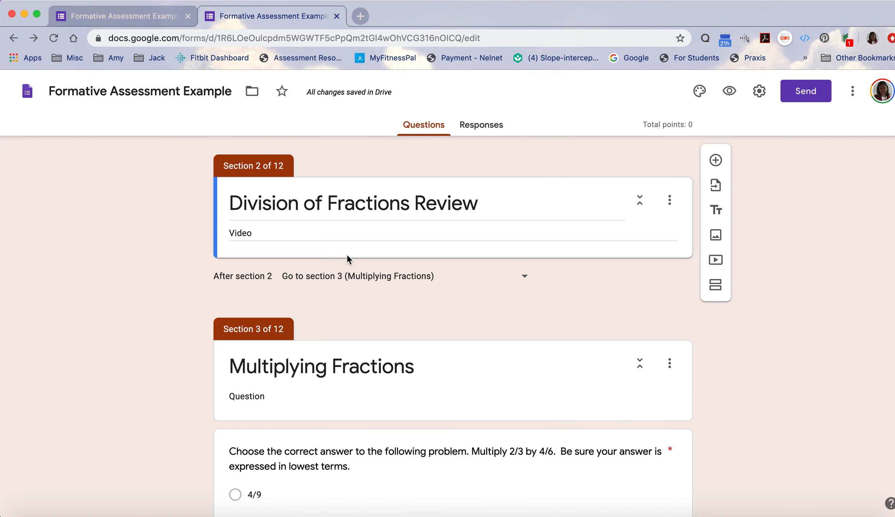
Start adding a video to section 2 and search YouTube for "Khan Academy Division using fractions sixth grade"
left_click(716, 260)
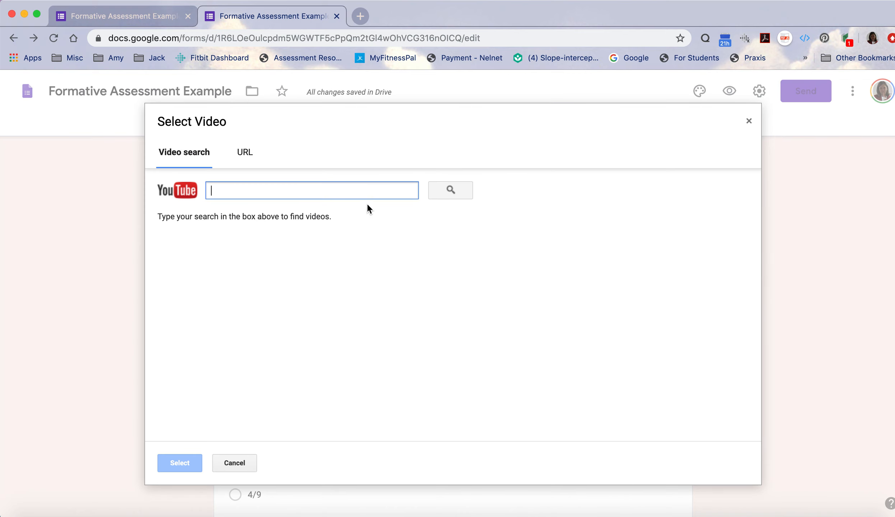
type("Khan Academy D")
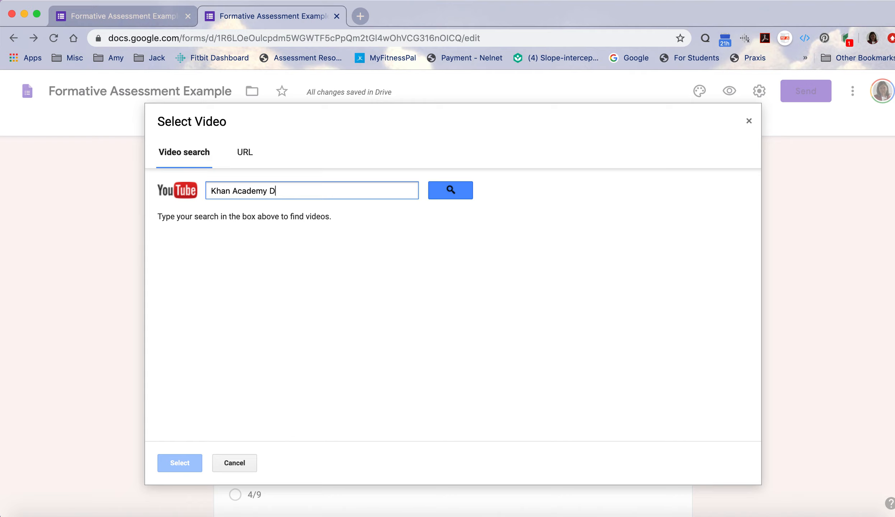
type("ivision using fraction")
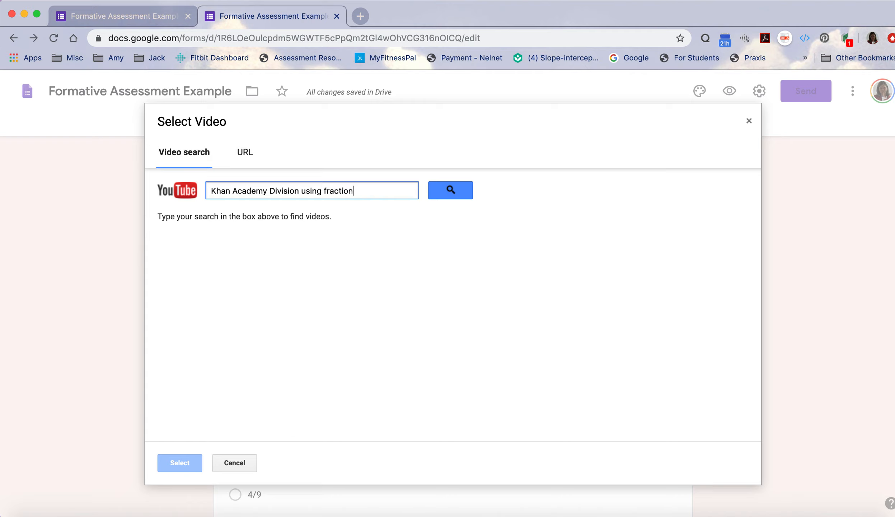
type("s sixth grade")
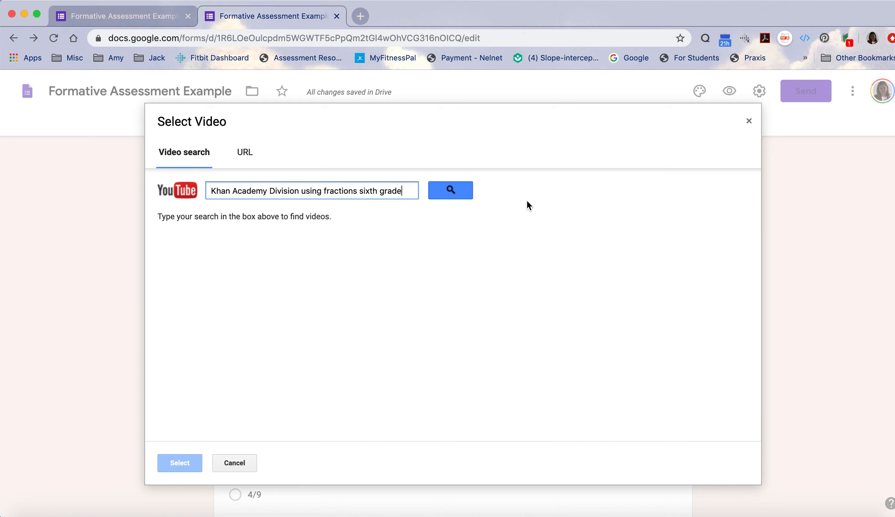
left_click(457, 189)
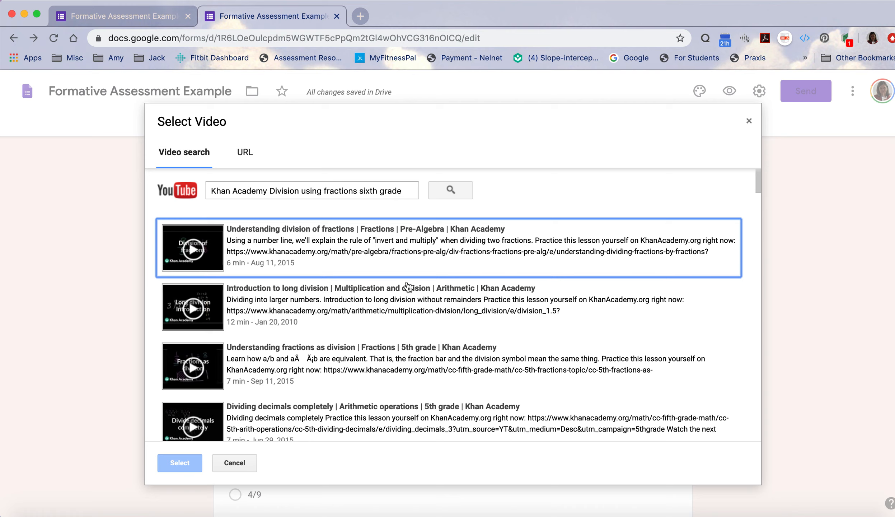
Insert the Khan Academy video "Understanding division of fractions" from the search results into section 2
left_click(375, 247)
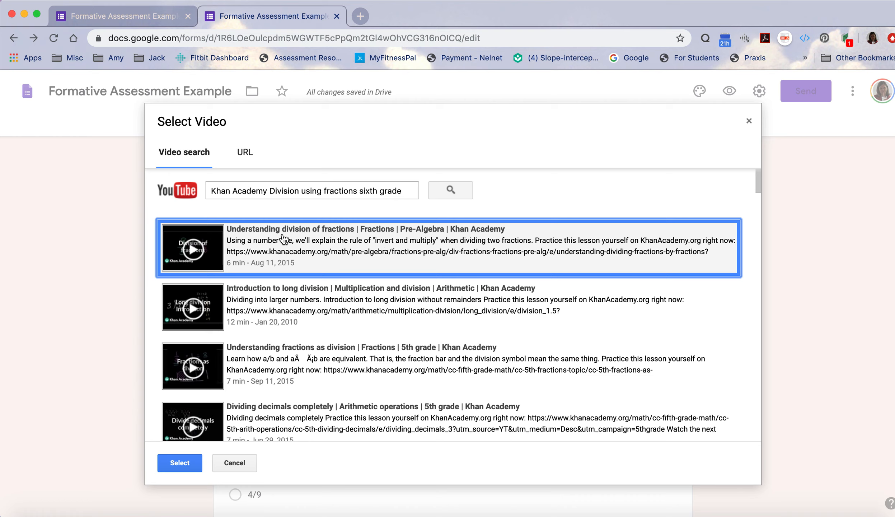
left_click(453, 305)
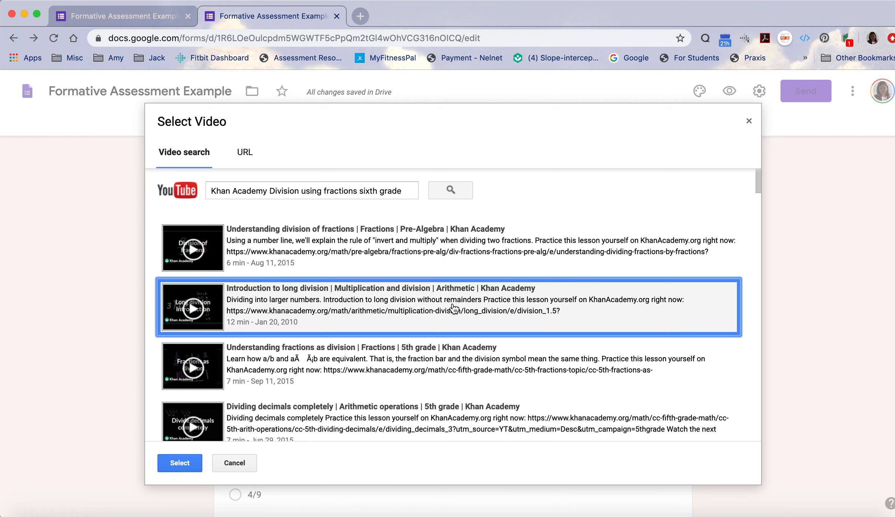
left_click(434, 255)
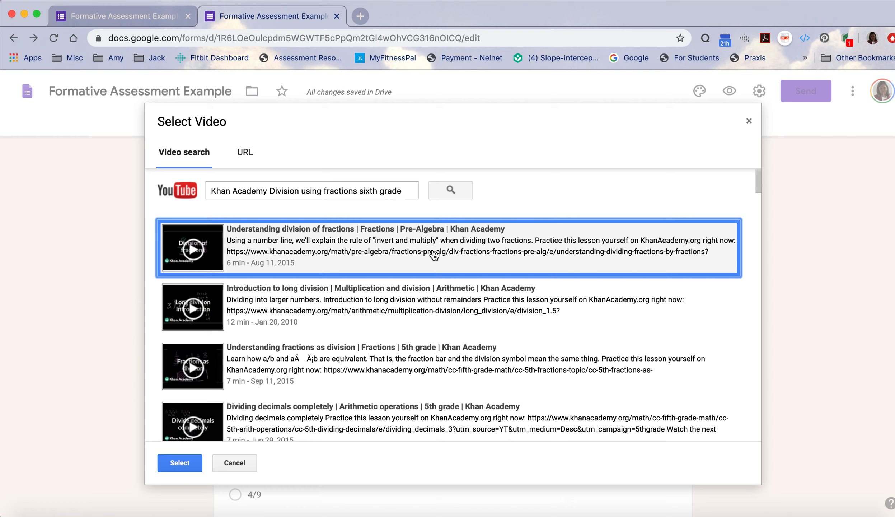
left_click(179, 463)
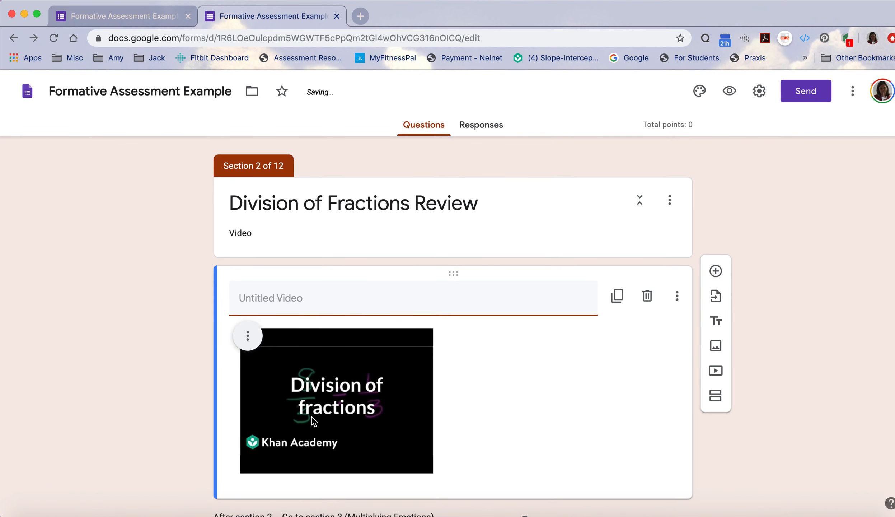
Title the inserted division of fractions video "Khan Academy Video"
left_click(271, 298)
type("Khan Academ")
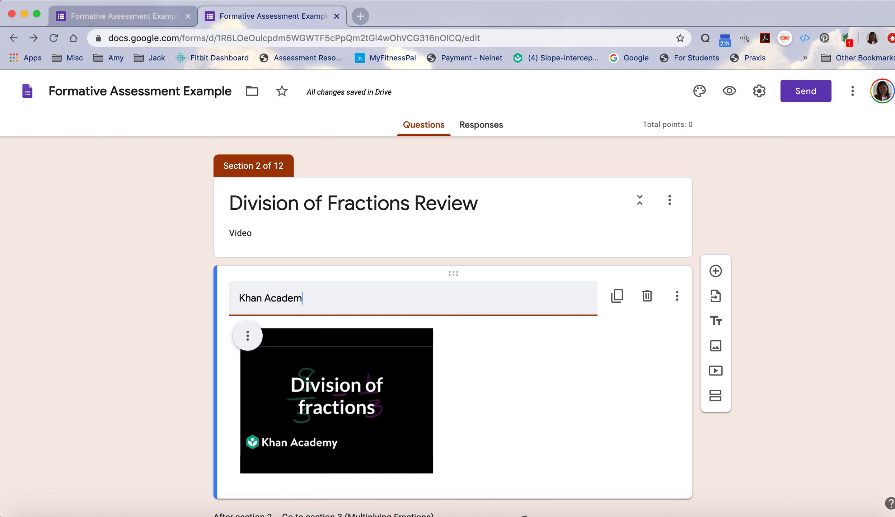
type("y Vid")
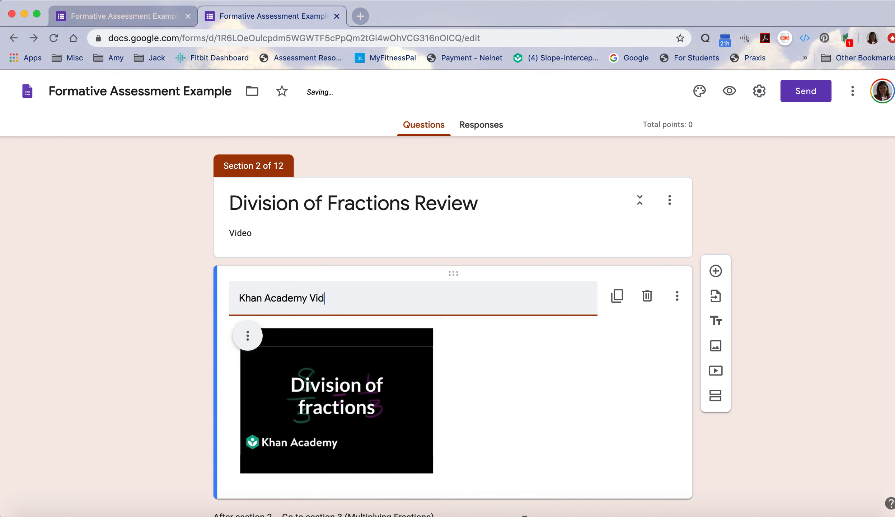
type("eo")
left_click(144, 432)
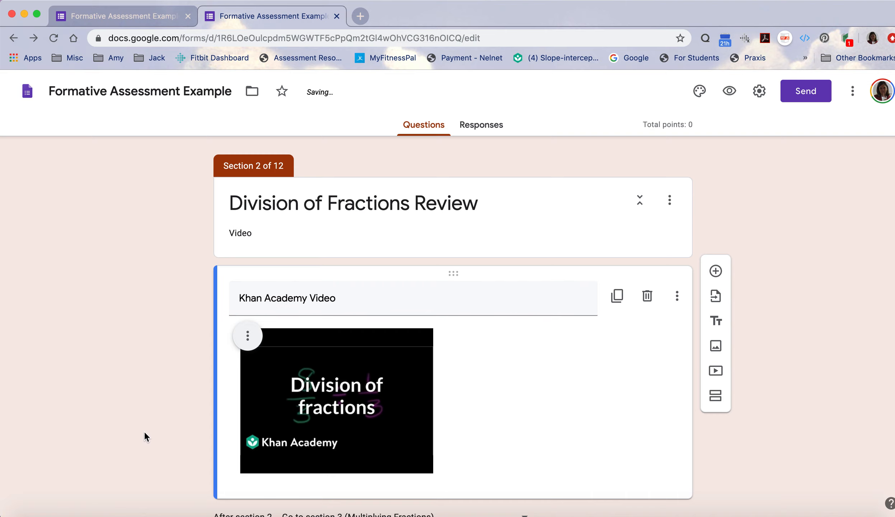
Set the navigation after section 2 to "Continue to next section"
scroll(142, 456, "down", 1)
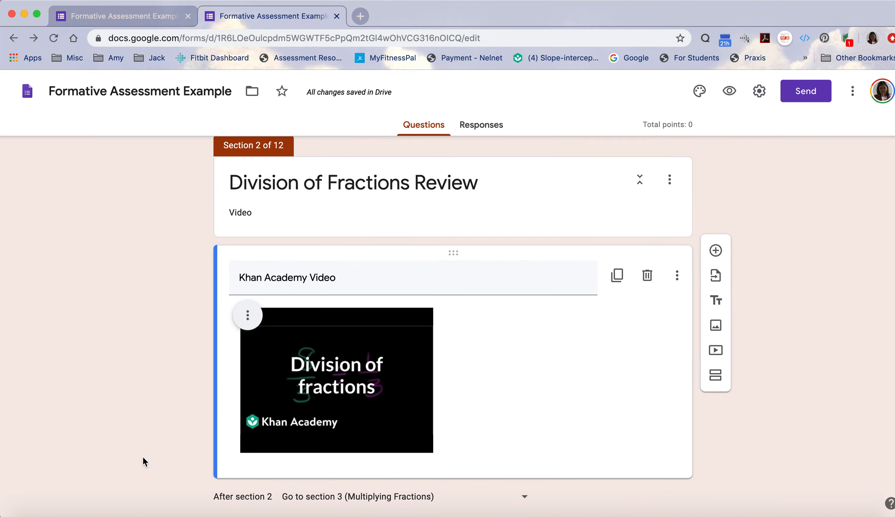
scroll(143, 456, "up", 1)
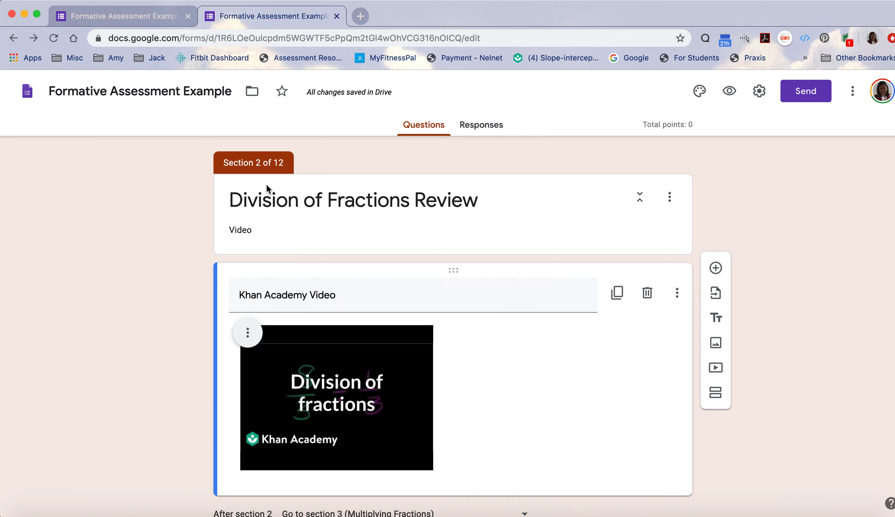
scroll(144, 426, "down", 5)
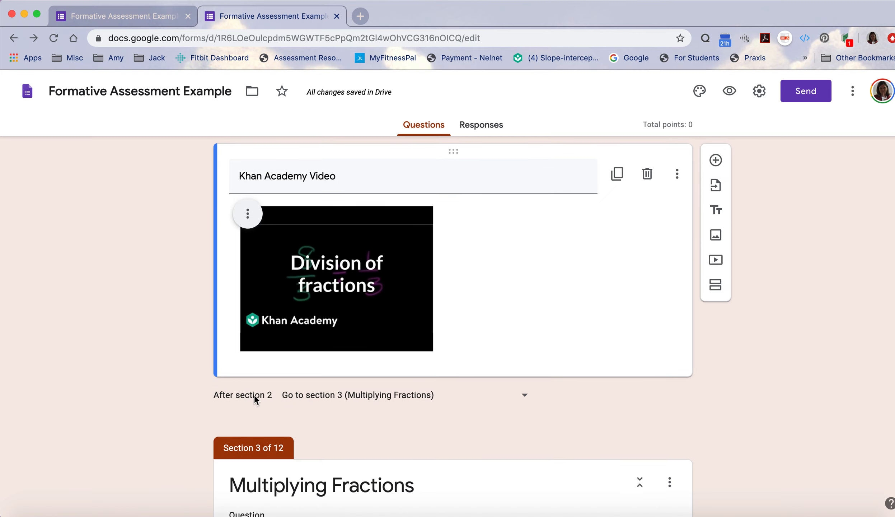
scroll(66, 437, "down", 1)
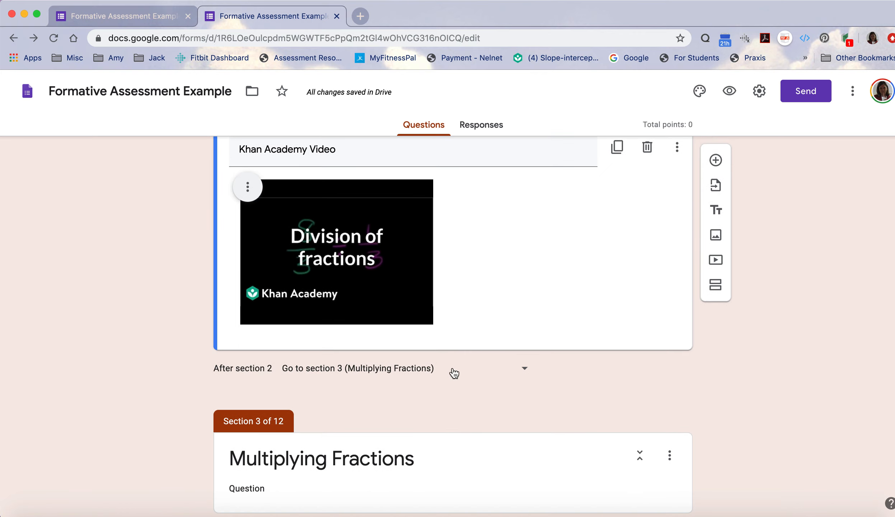
scroll(156, 422, "down", 1)
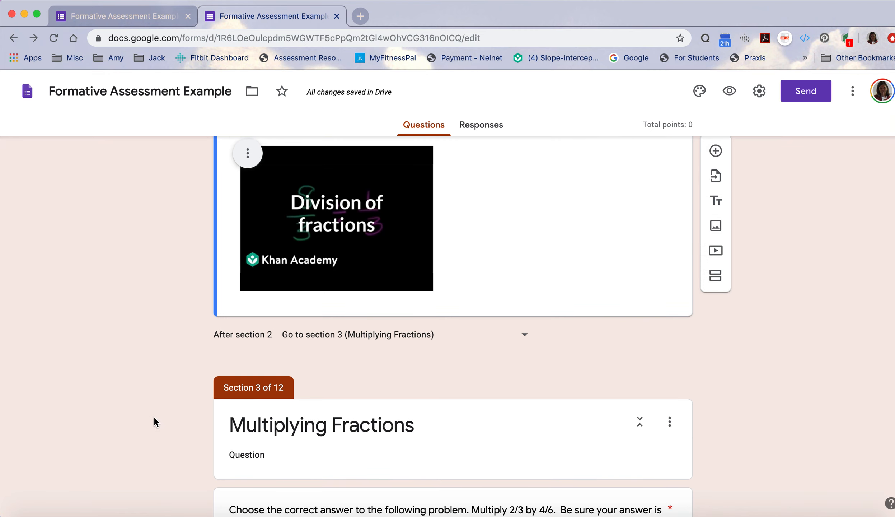
left_click(527, 340)
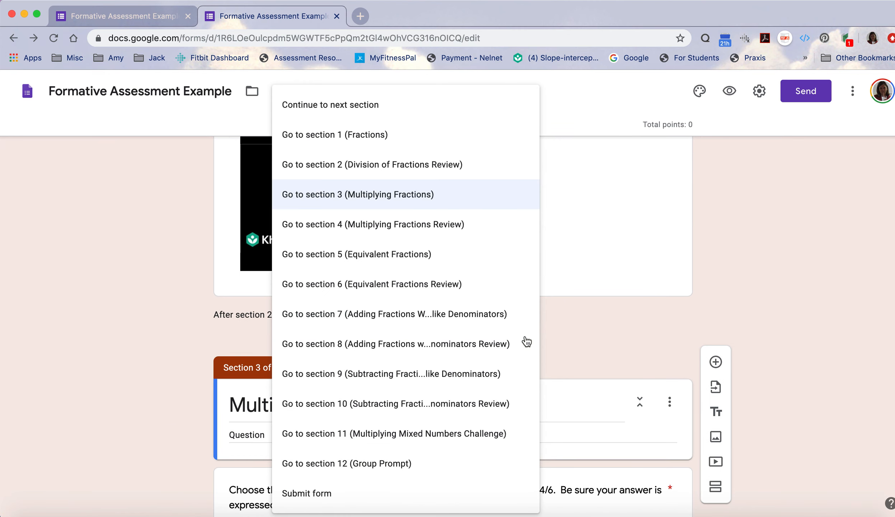
left_click(358, 111)
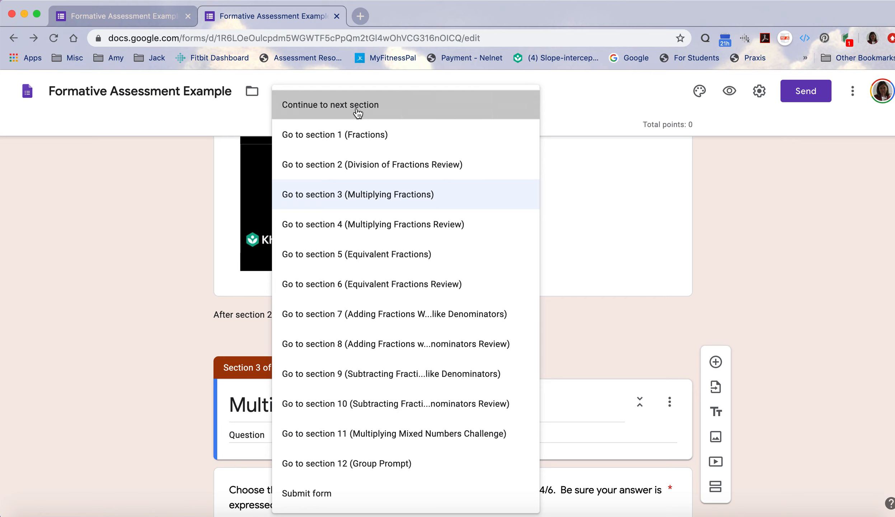
Review section 2 and set its navigation to "Go to section 3 (Multiplying Fractions)"
scroll(90, 361, "up", 3)
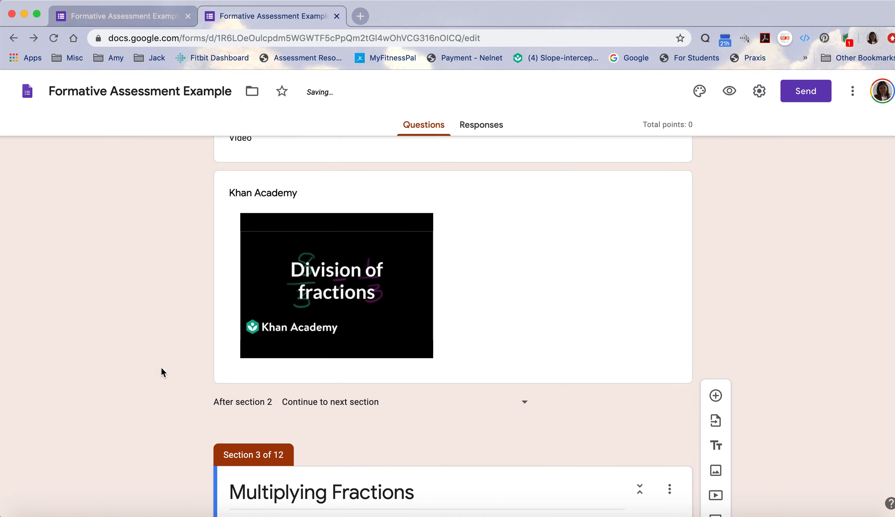
scroll(64, 360, "up", 3)
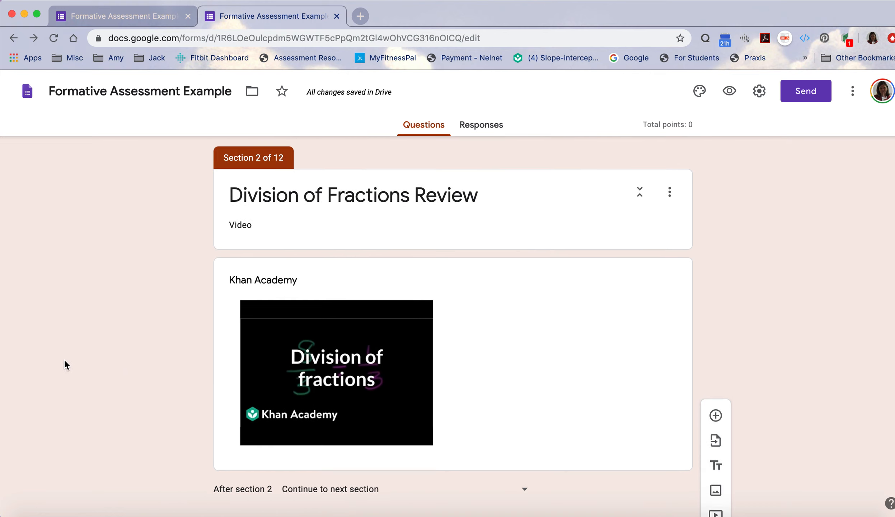
scroll(64, 359, "down", 1)
scroll(64, 359, "up", 1)
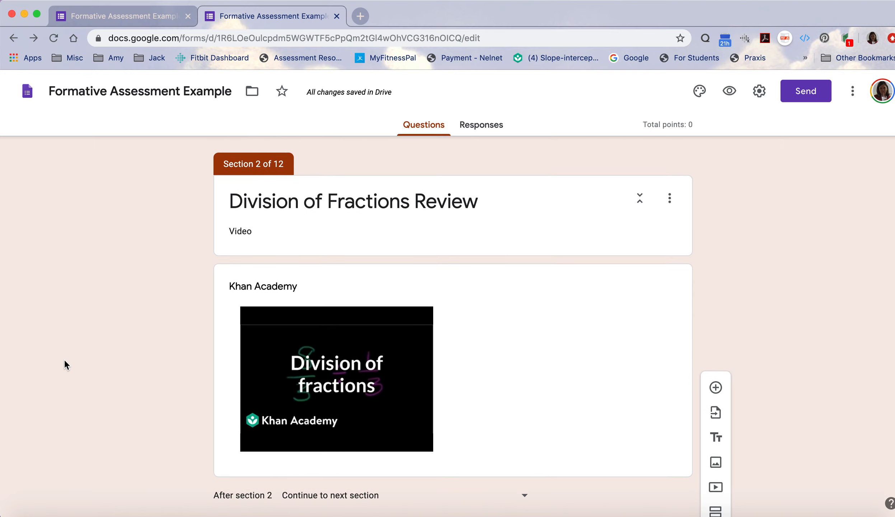
scroll(65, 360, "down", 3)
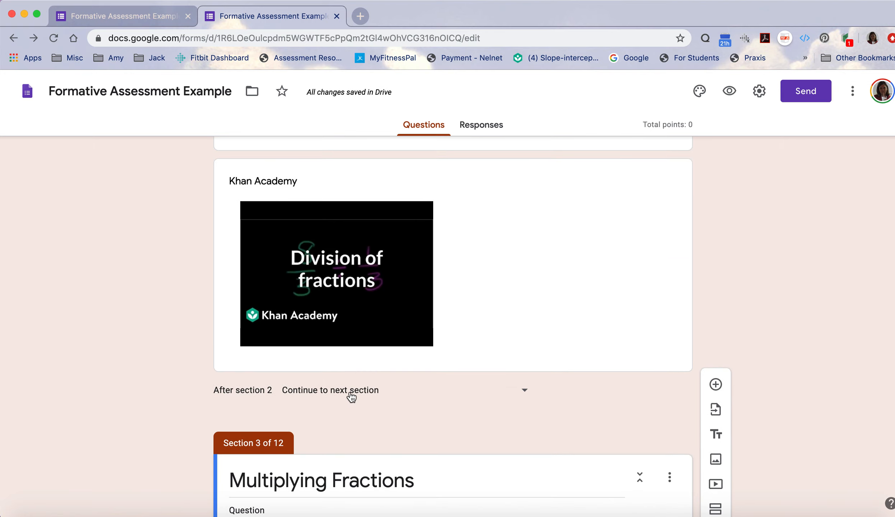
scroll(74, 413, "down", 1)
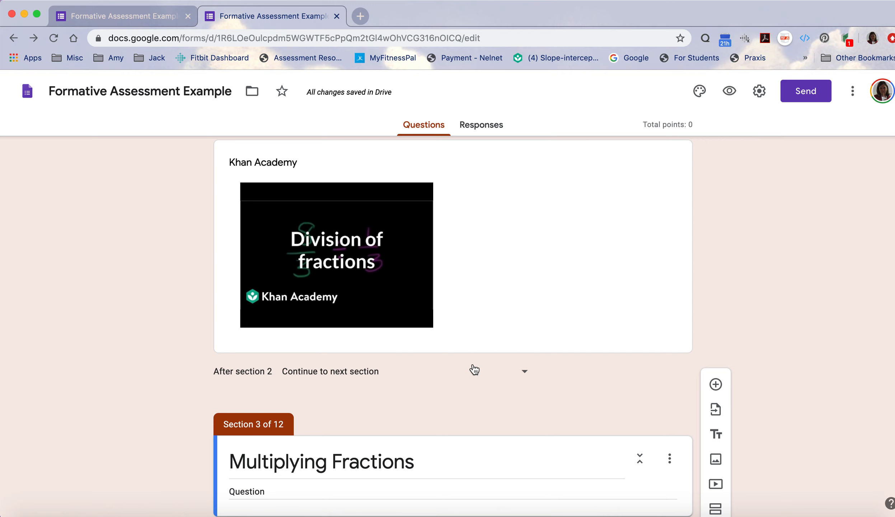
left_click(525, 373)
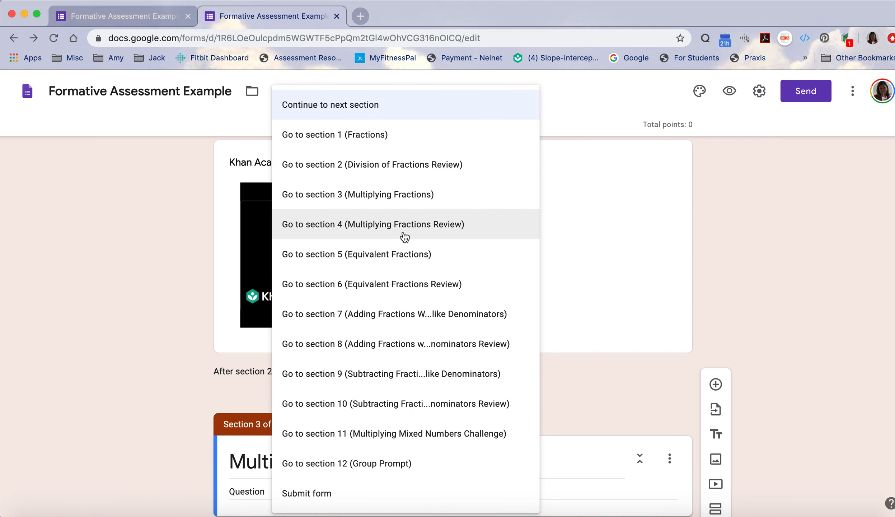
left_click(398, 212)
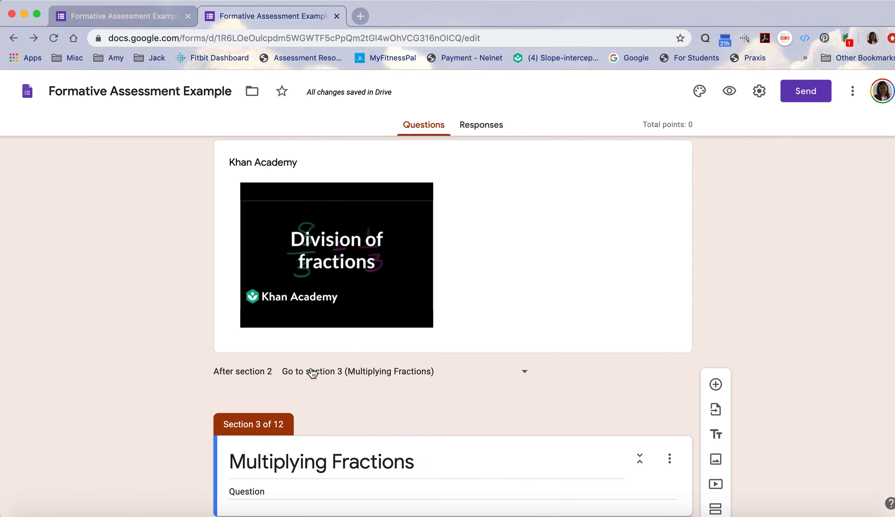
Make section 4, Multiplying Fractions Review, the active section and start adding a video to it
scroll(100, 397, "down", 1)
scroll(100, 397, "up", 1)
scroll(100, 396, "up", 3)
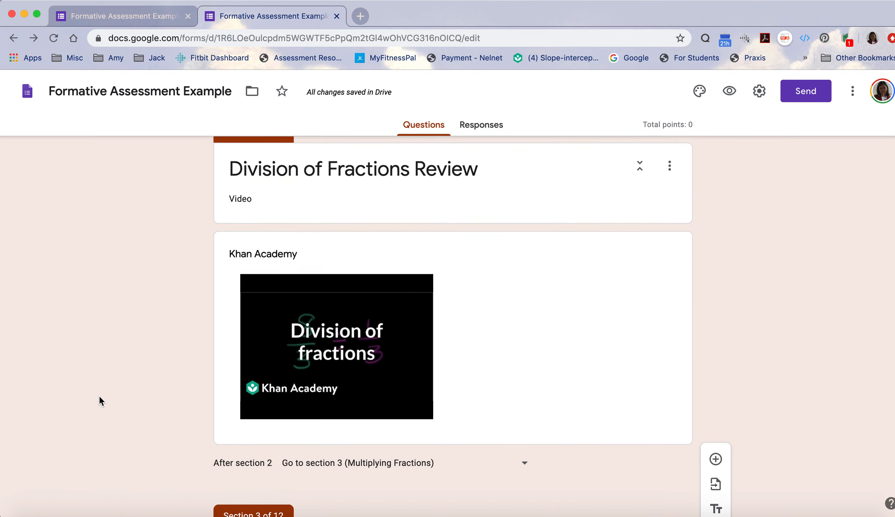
scroll(99, 395, "down", 2)
scroll(99, 396, "down", 1)
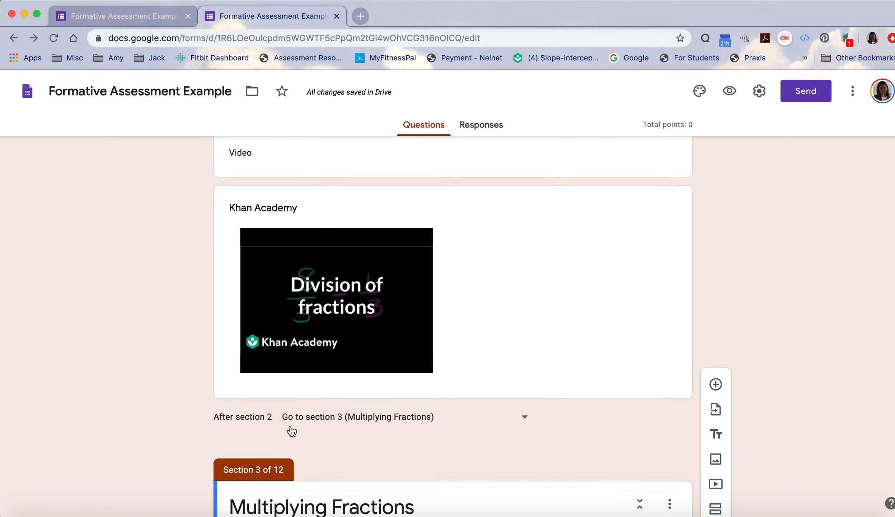
scroll(152, 446, "down", 4)
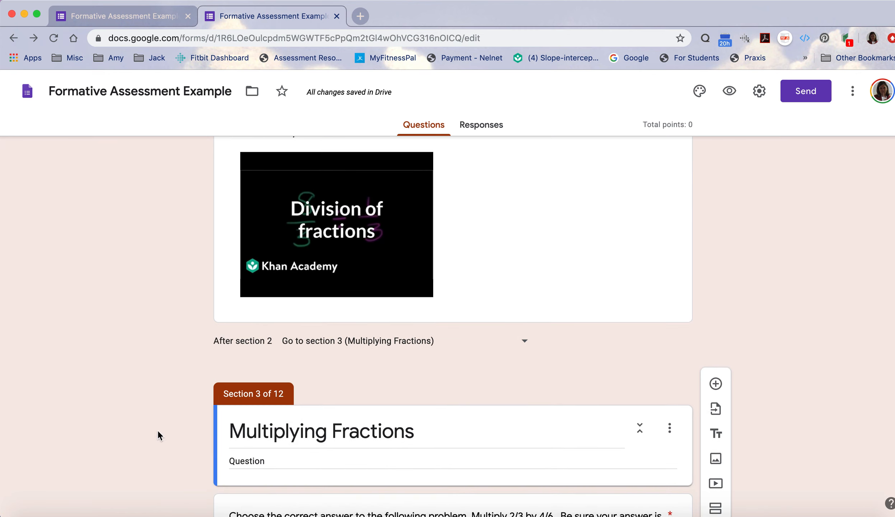
scroll(158, 431, "down", 4)
scroll(158, 430, "down", 10)
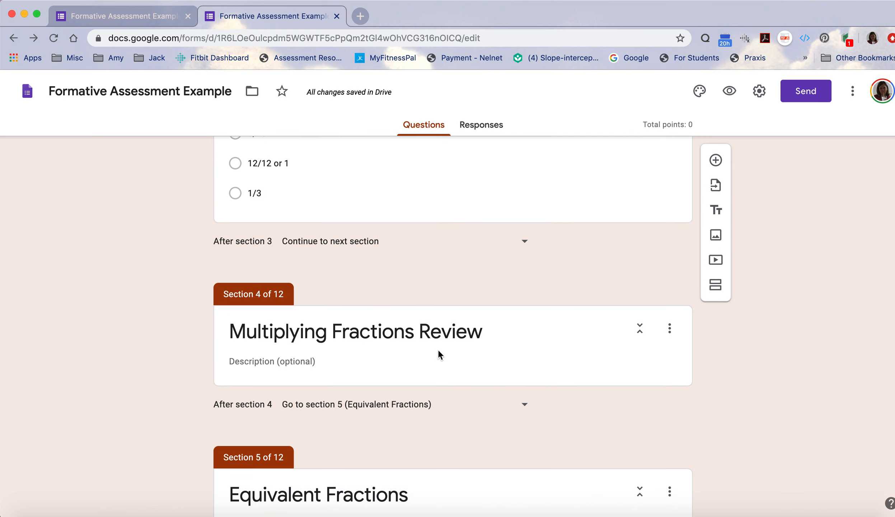
left_click(539, 329)
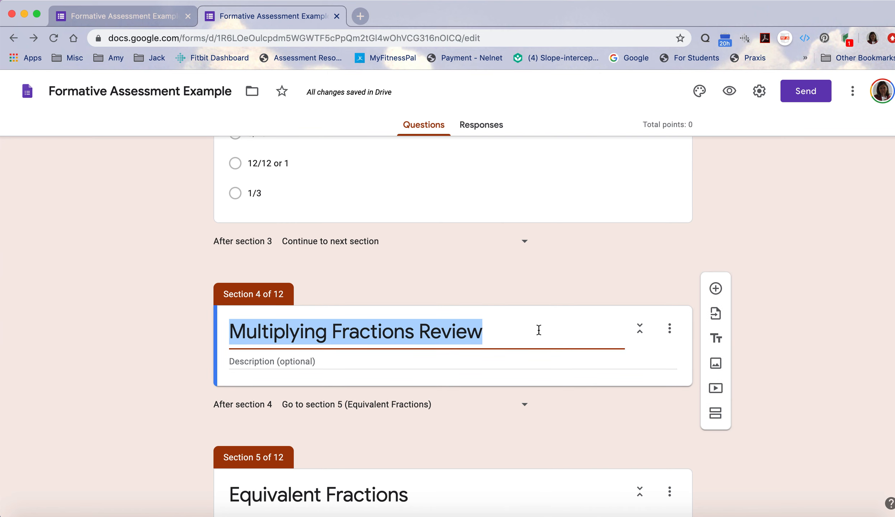
left_click(721, 394)
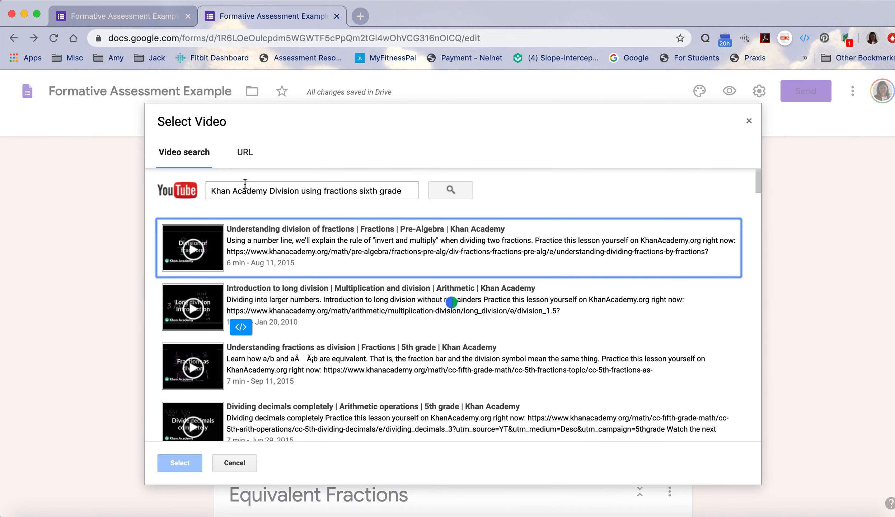
Search YouTube for "Khan Academy multiplying fractions sixth grade" and insert the video "Multiplying two fractions: an explanation" into section 4
left_click(287, 191)
double_click(287, 191)
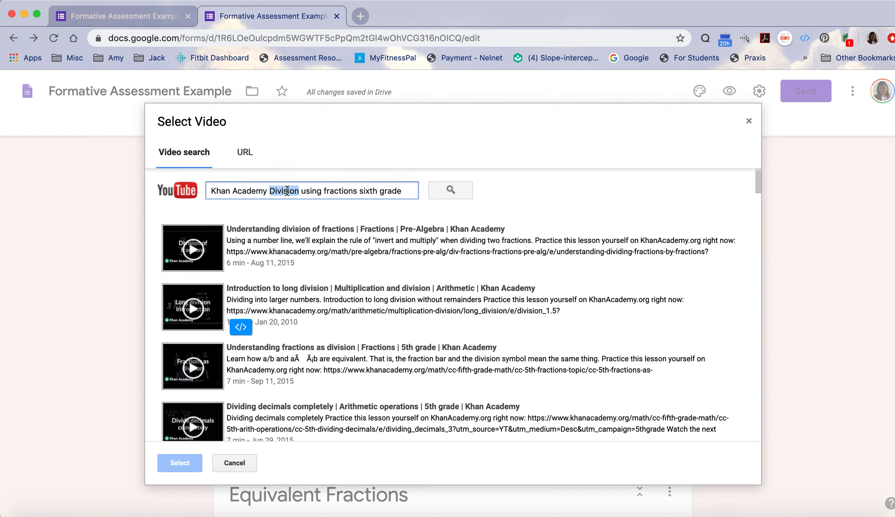
type("multi")
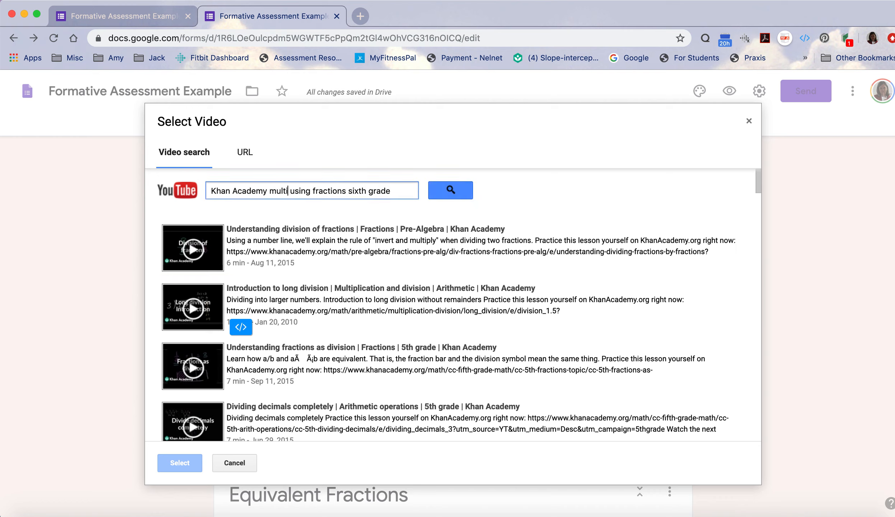
type("o")
key("BackSpace")
type("pl")
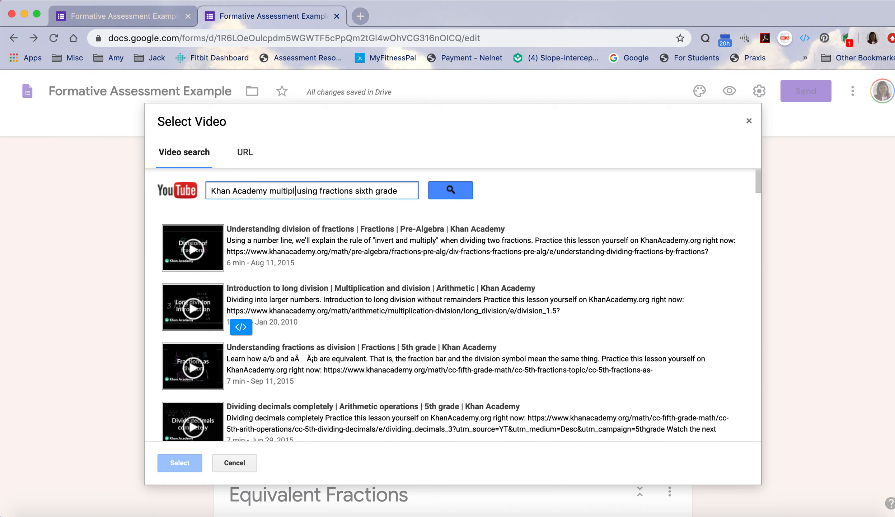
type("ying")
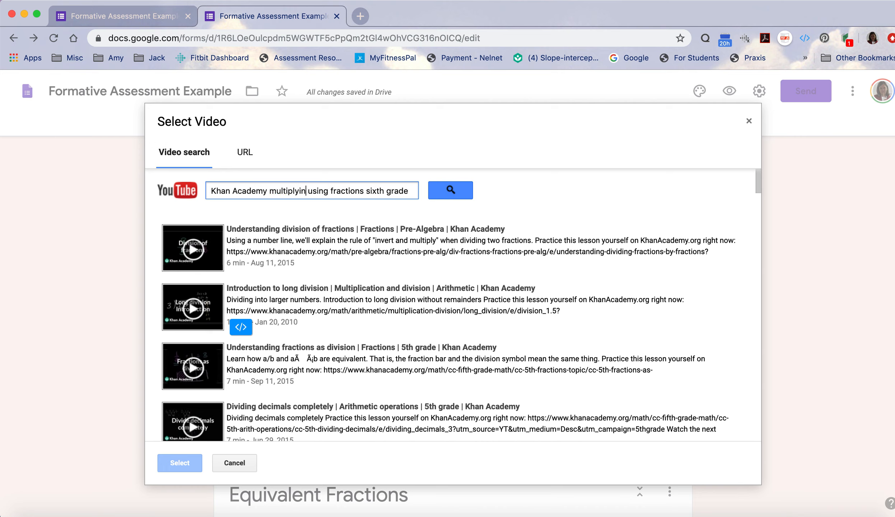
left_click_drag(314, 190, 330, 190)
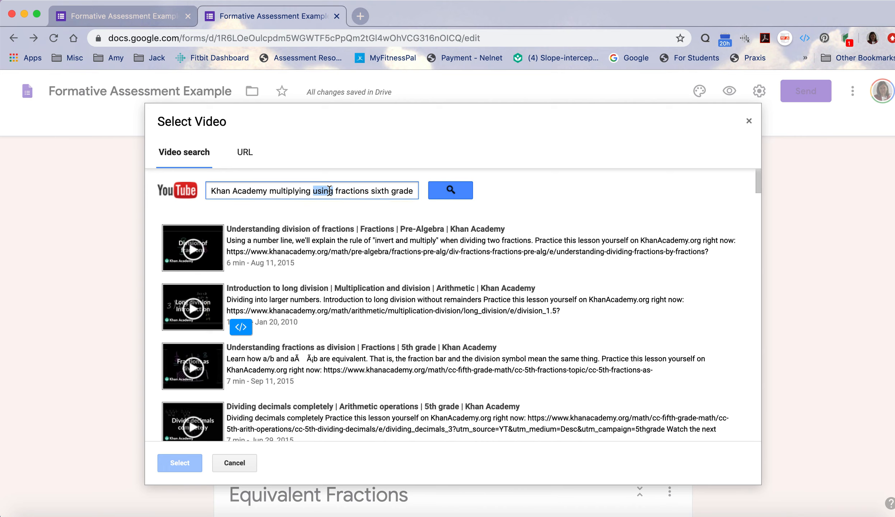
key("BackSpace")
key("Return")
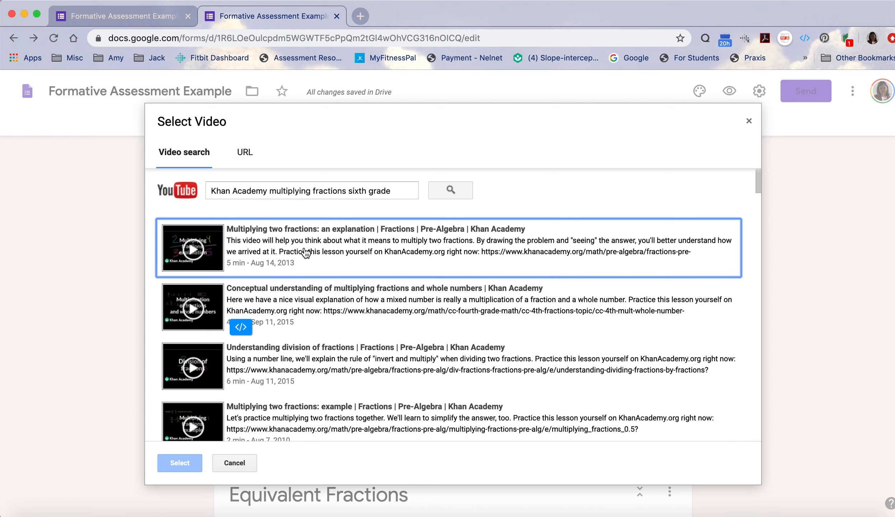
left_click(339, 248)
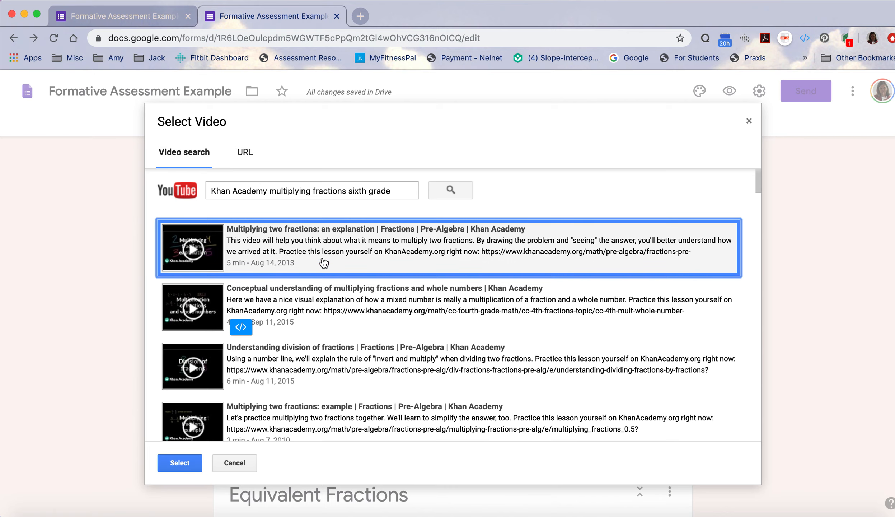
left_click(174, 466)
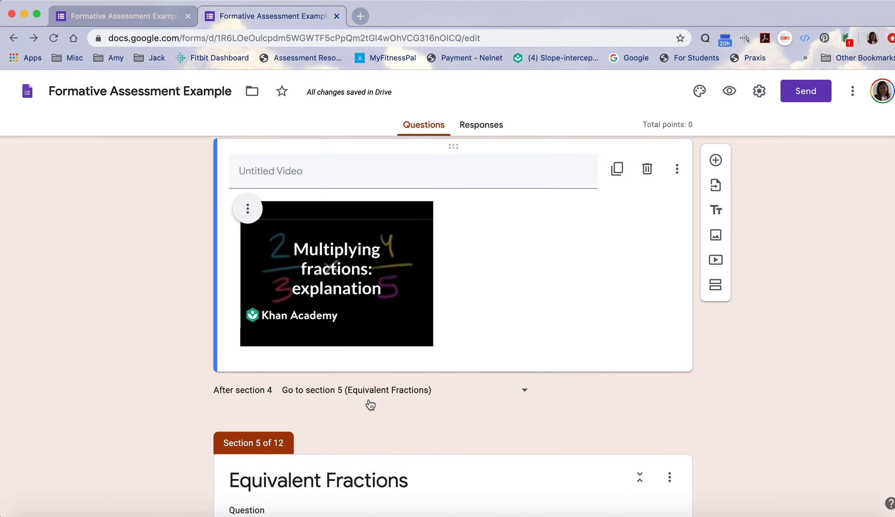
Switch the navigation after section 4 to "Continue to next section" and back to "Go to section 5 (Equivalent Fractions)"
left_click(533, 395)
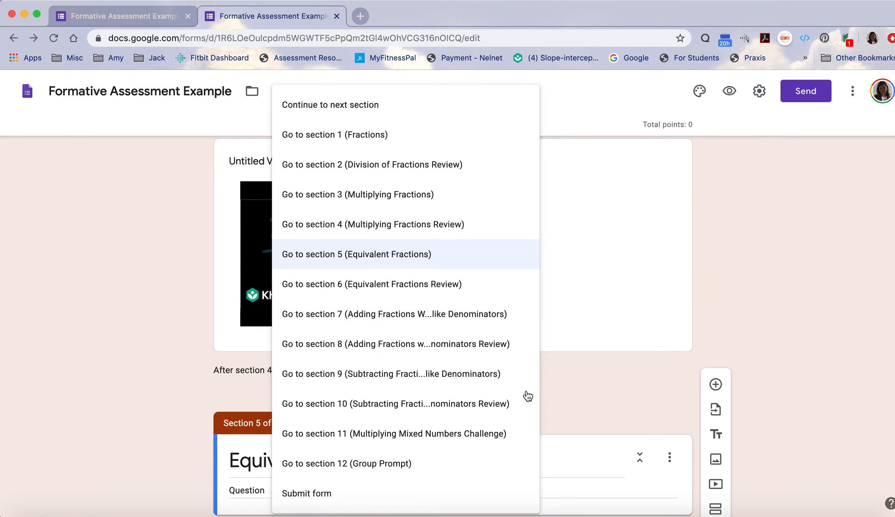
left_click(374, 110)
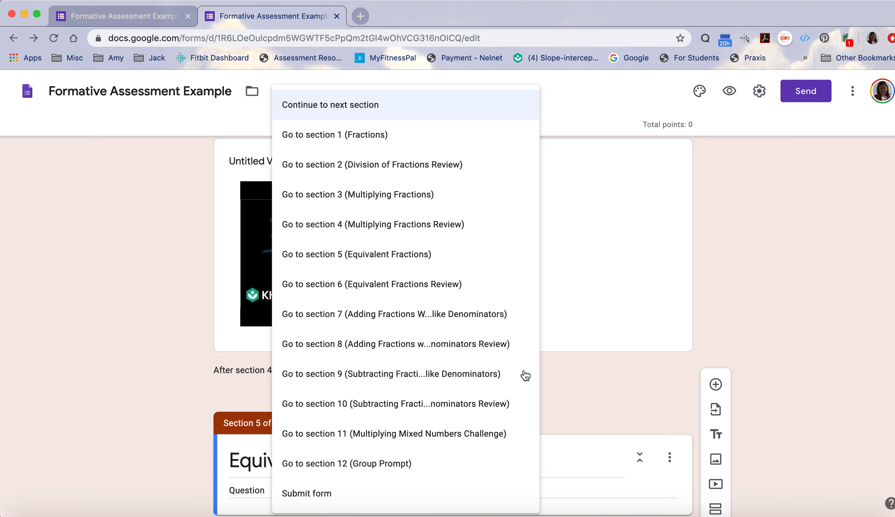
left_click(397, 260)
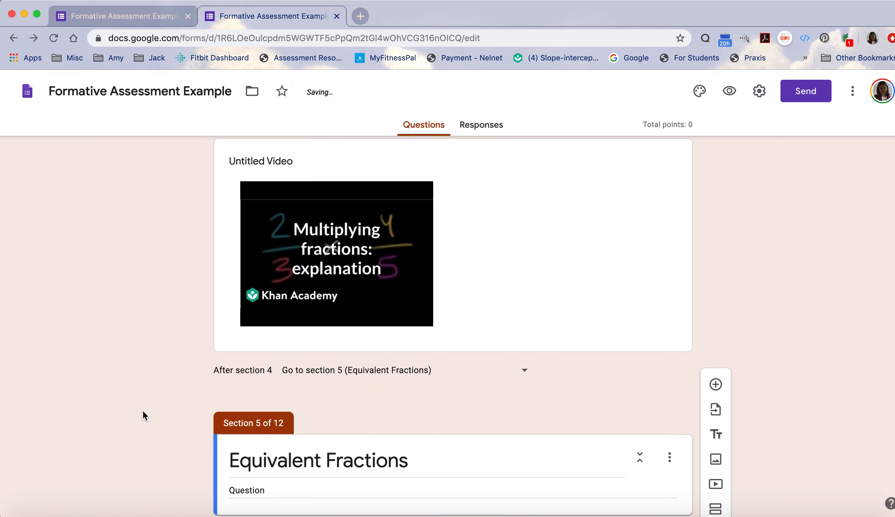
Review sections 5 through 12 and the navigation setting after each one
scroll(132, 414, "down", 6)
scroll(132, 414, "down", 8)
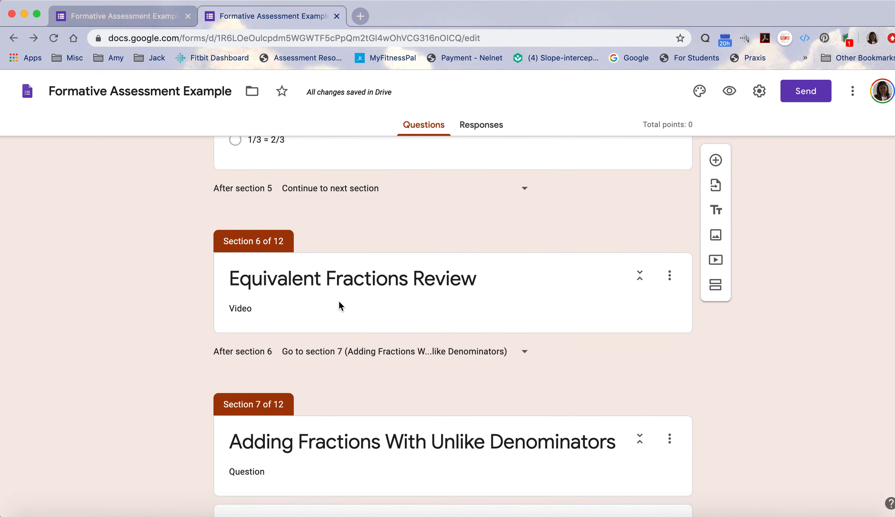
scroll(161, 449, "down", 12)
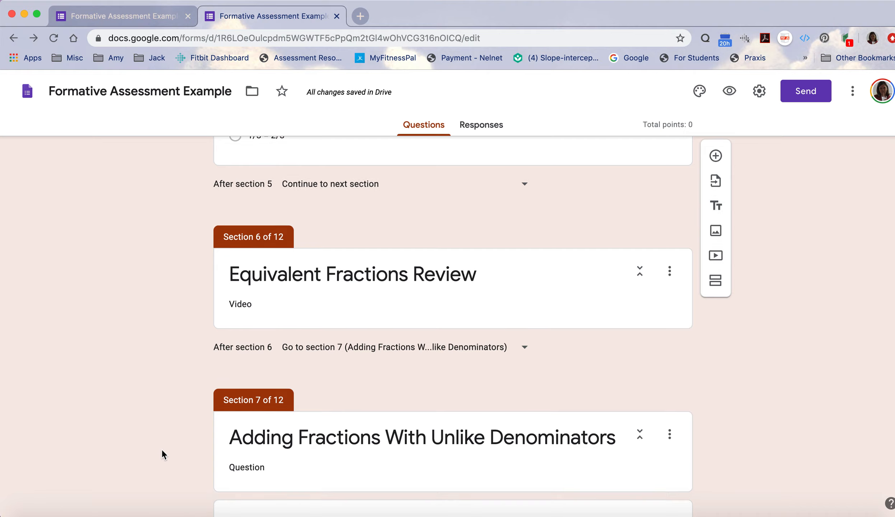
scroll(161, 449, "down", 13)
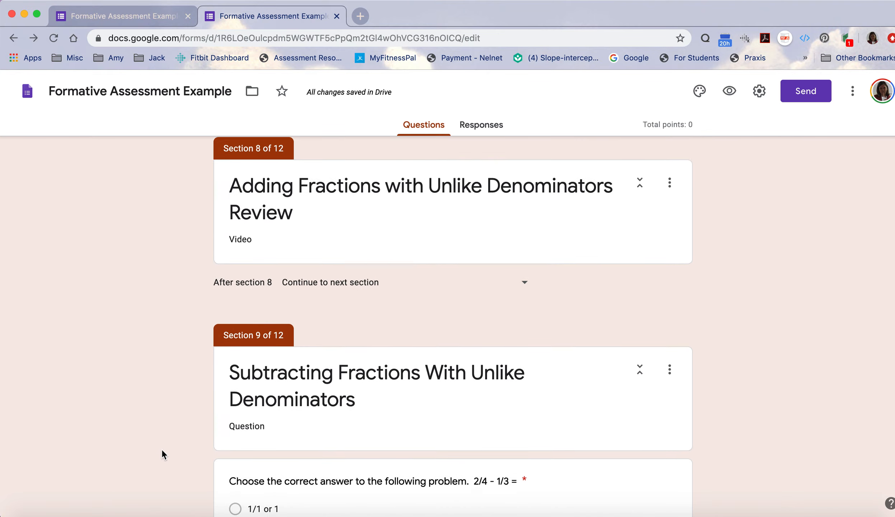
scroll(162, 449, "down", 1)
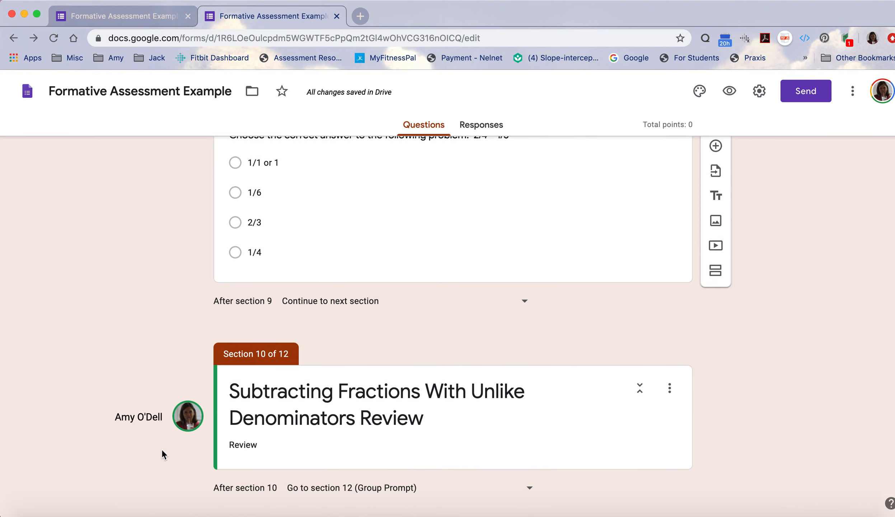
scroll(797, 418, "down", 5)
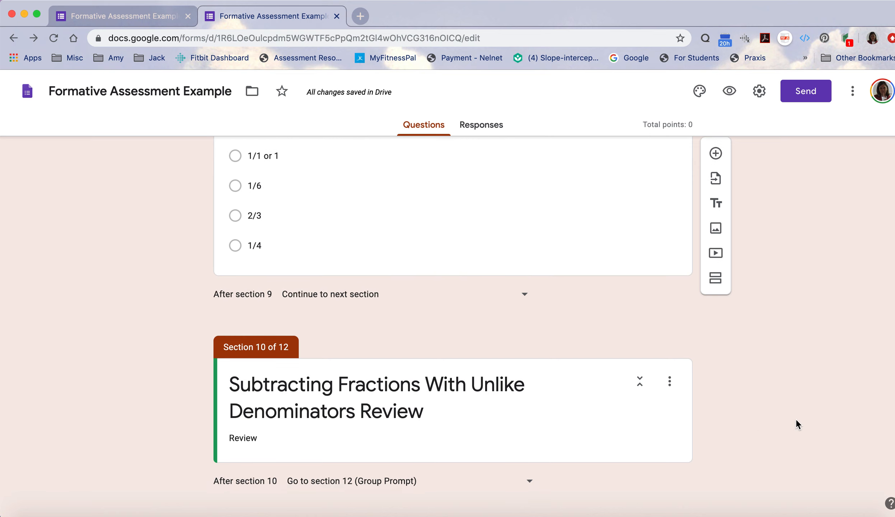
scroll(796, 420, "down", 4)
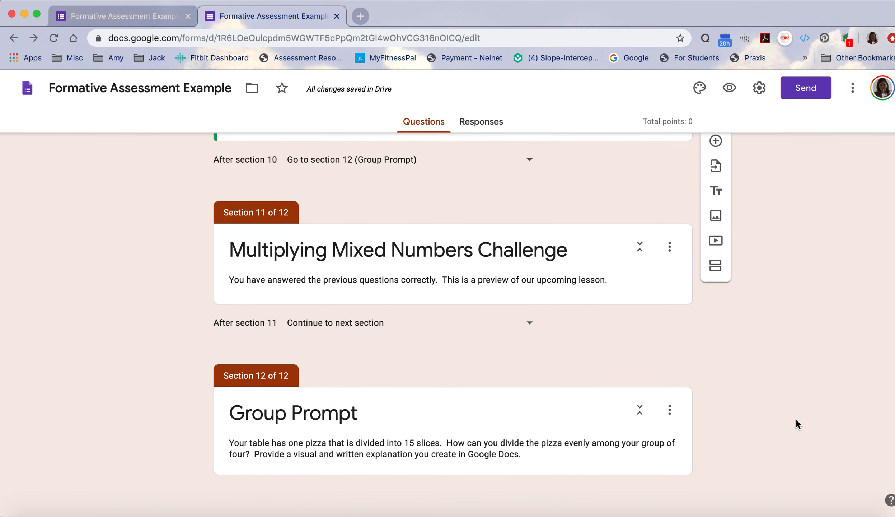
Switch the navigation after section 10 to "Continue to next section" and back to "Go to section 12 (Group Prompt)"
scroll(796, 420, "up", 4)
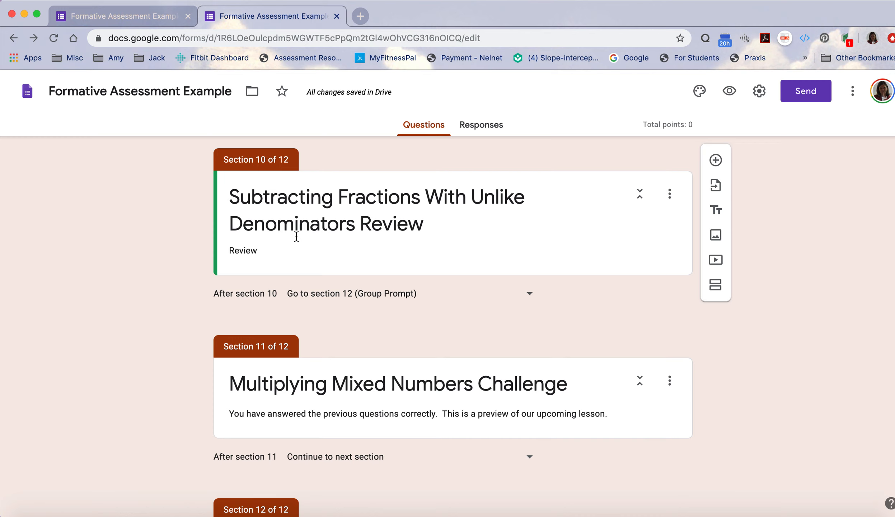
left_click(526, 303)
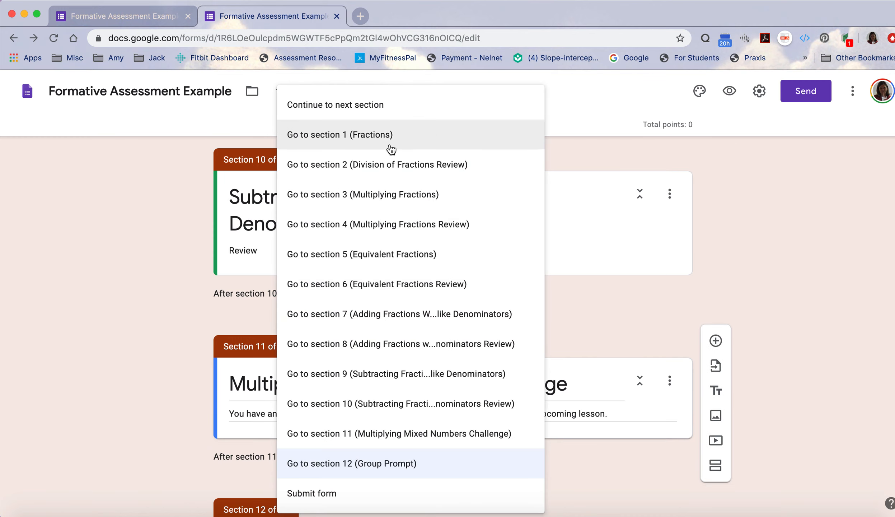
left_click(415, 105)
scroll(135, 312, "down", 1)
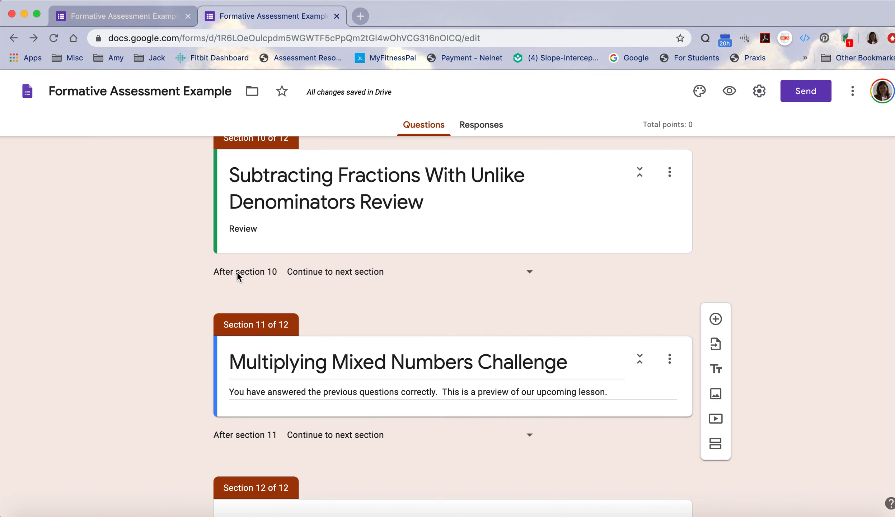
scroll(158, 213, "up", 1)
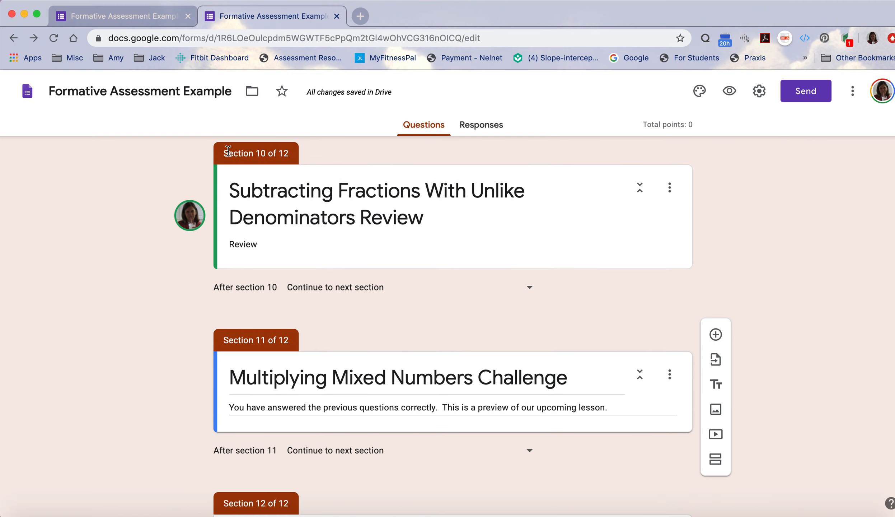
left_click(530, 289)
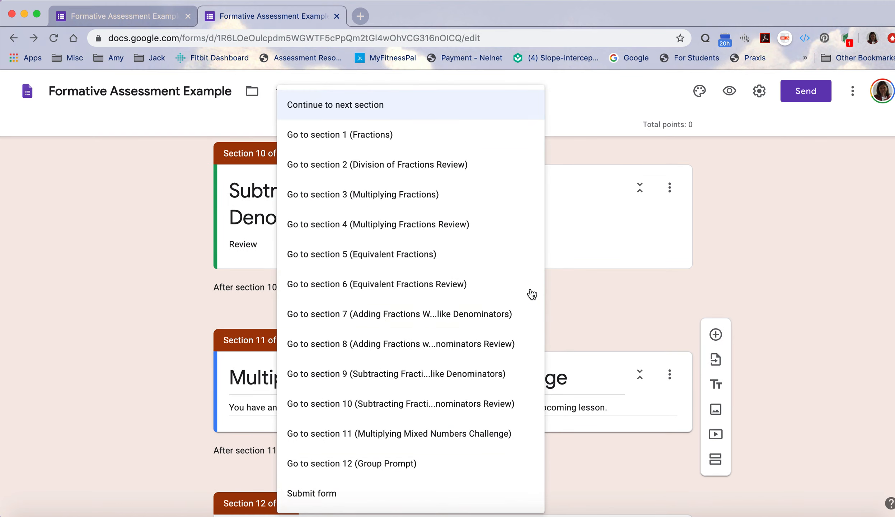
left_click(426, 461)
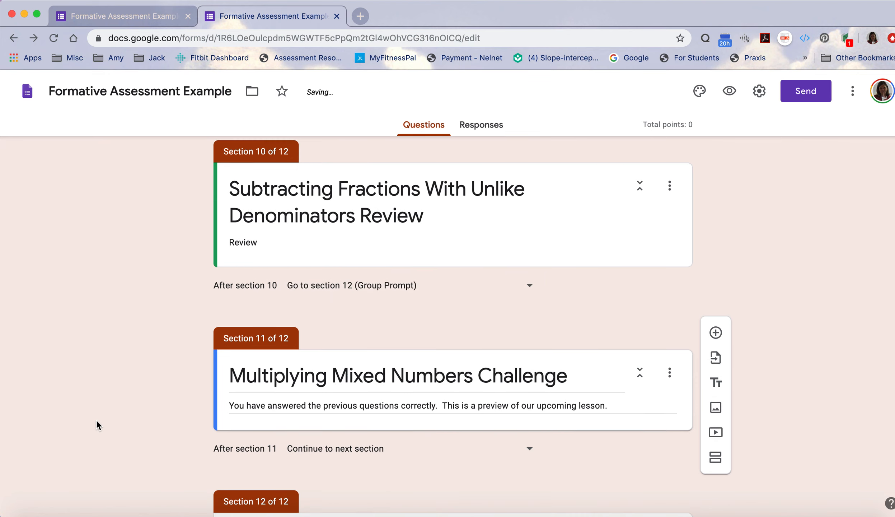
Check the whole form from the Fractions section through the Group Prompt, including the section order, videos and navigation settings
scroll(96, 423, "down", 3)
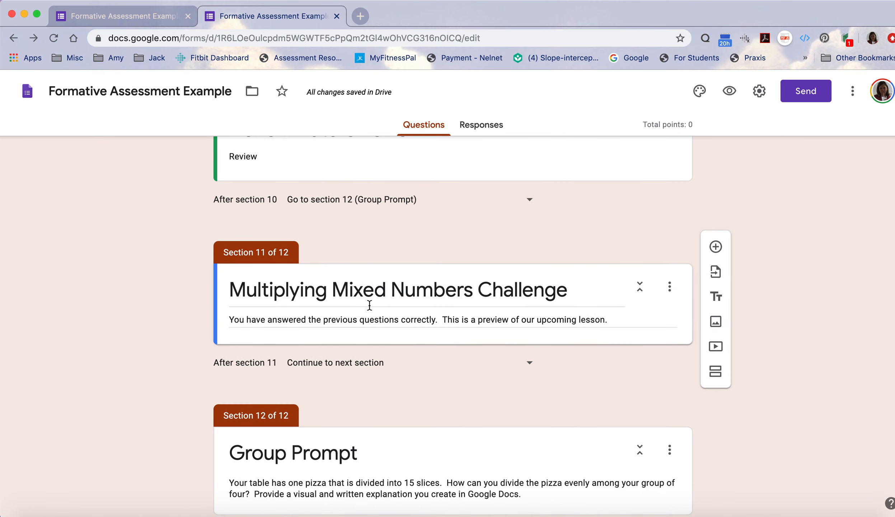
scroll(138, 335, "down", 1)
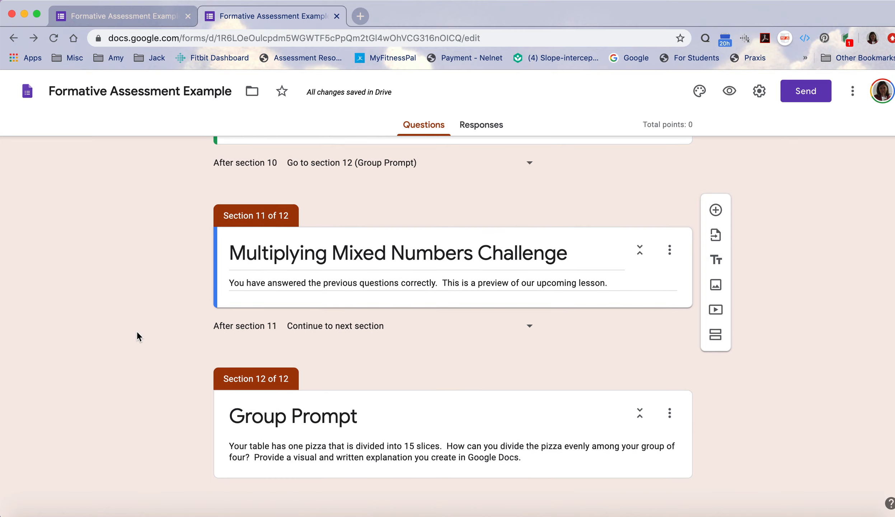
scroll(137, 332, "up", 20)
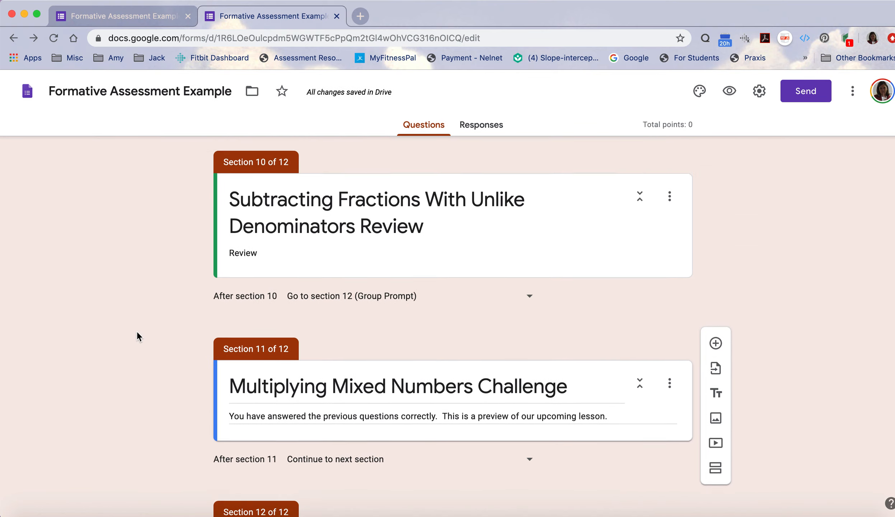
scroll(137, 332, "up", 20)
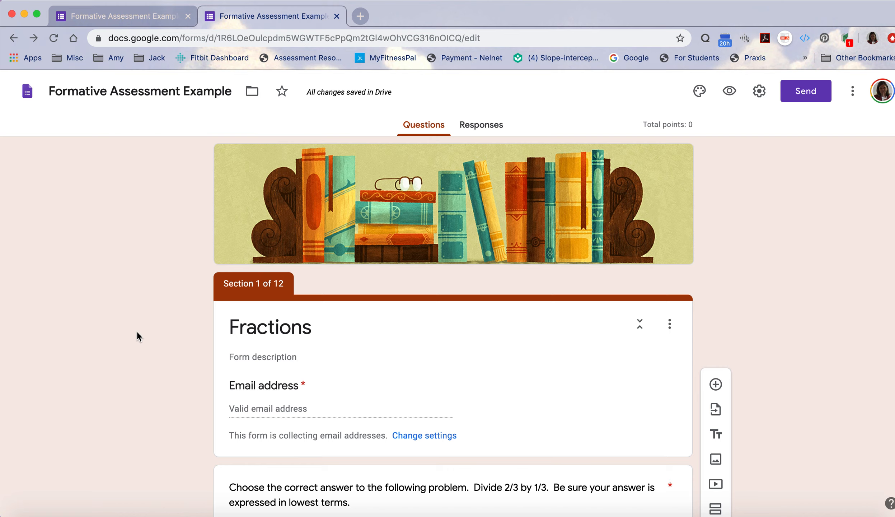
scroll(155, 369, "down", 15)
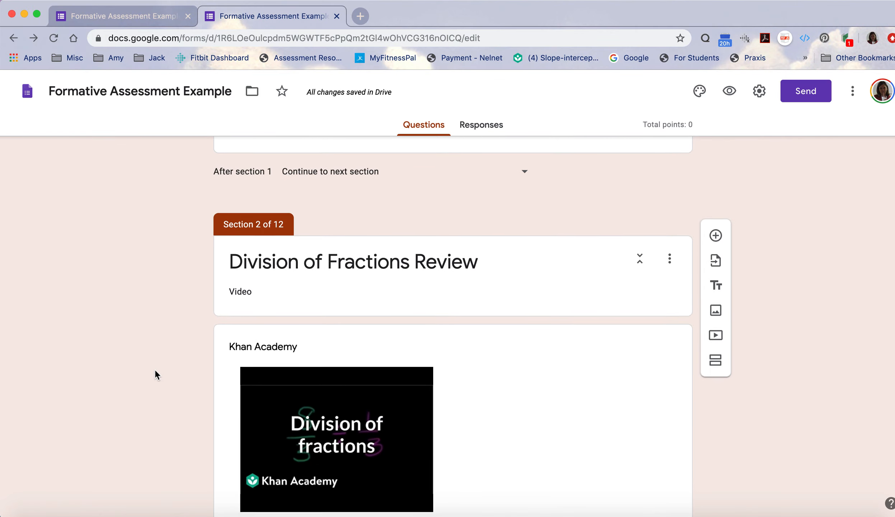
scroll(155, 371, "down", 2)
scroll(161, 386, "down", 15)
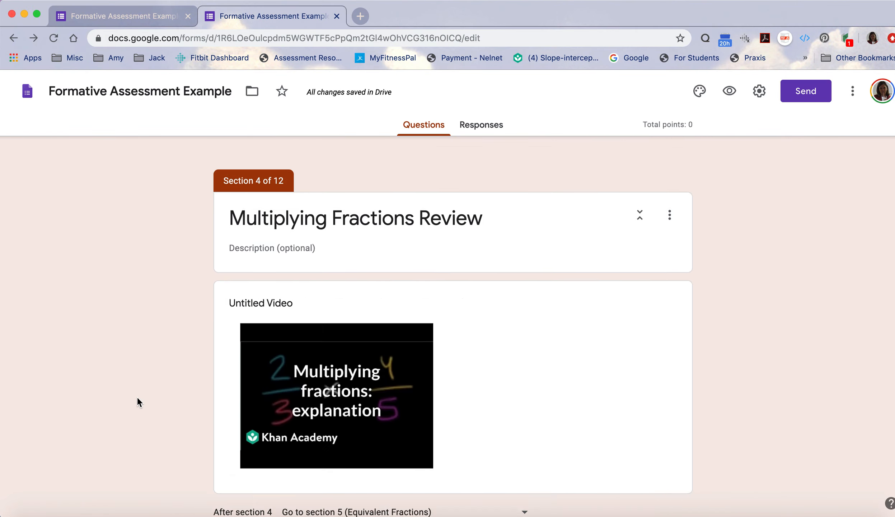
scroll(137, 398, "down", 2)
scroll(137, 402, "down", 1)
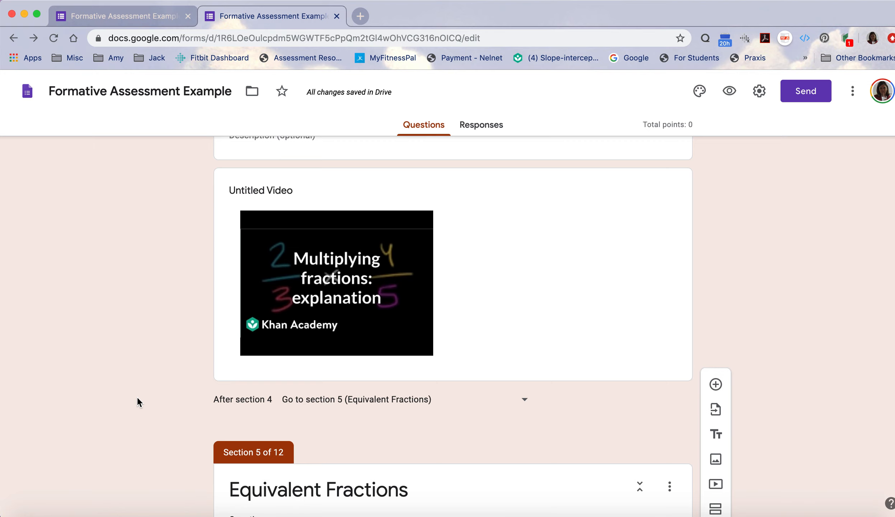
scroll(138, 399, "down", 20)
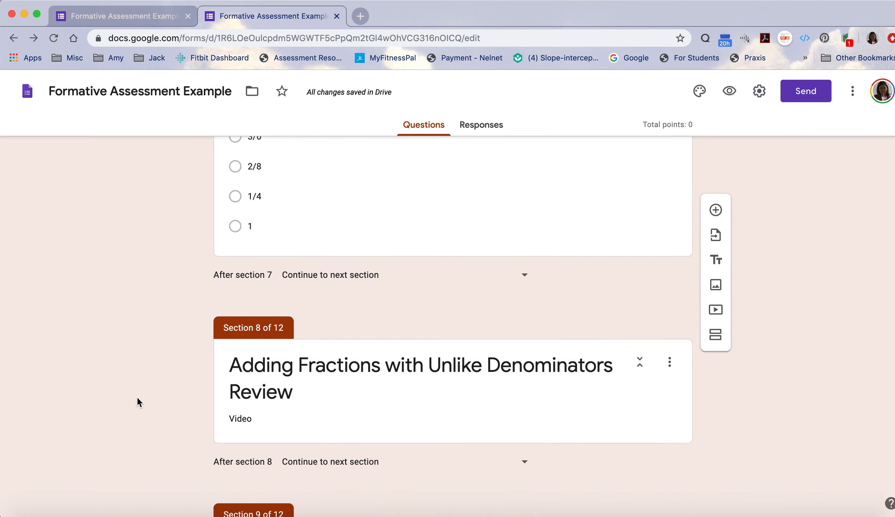
scroll(137, 398, "down", 12)
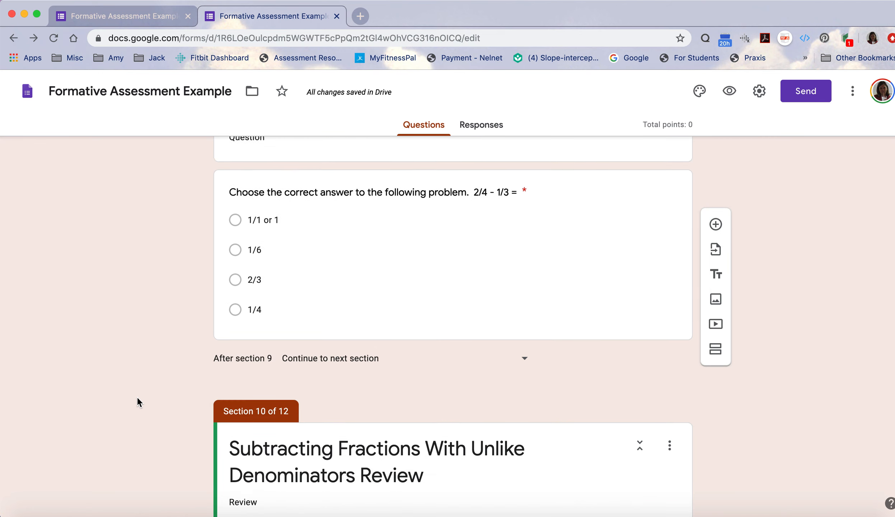
scroll(137, 397, "down", 10)
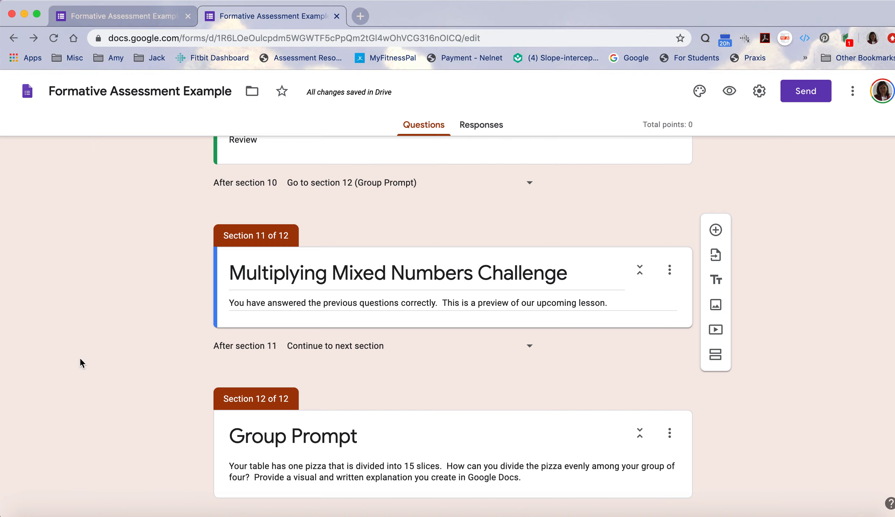
Show the form's share link in the sending options with Shorten URL enabled, select the link, and close the options without sending
scroll(80, 359, "up", 20)
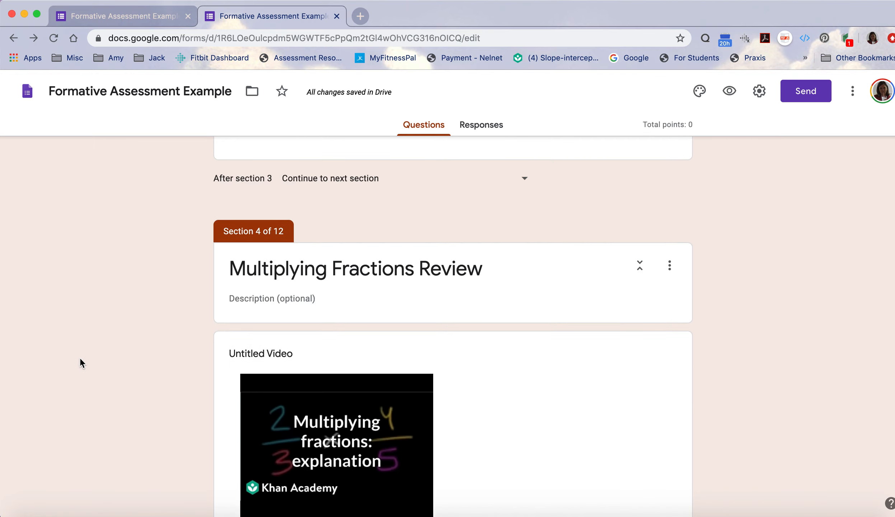
scroll(79, 358, "up", 20)
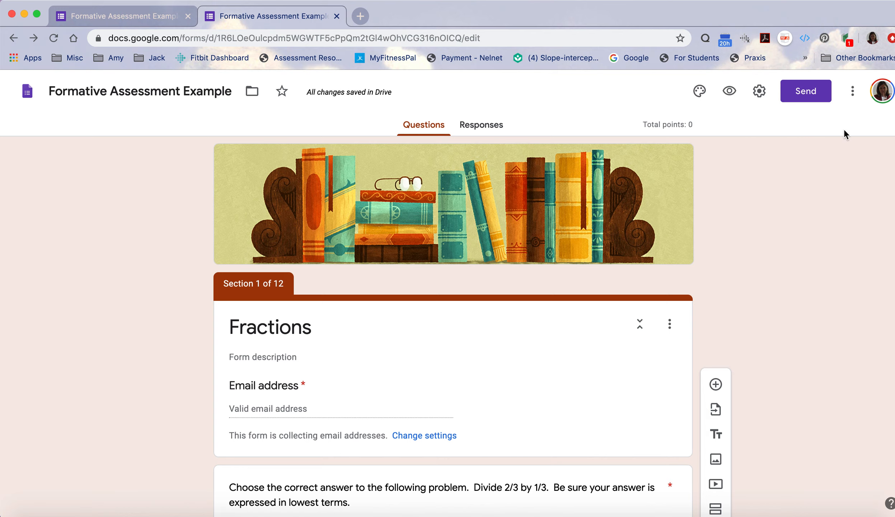
left_click(811, 96)
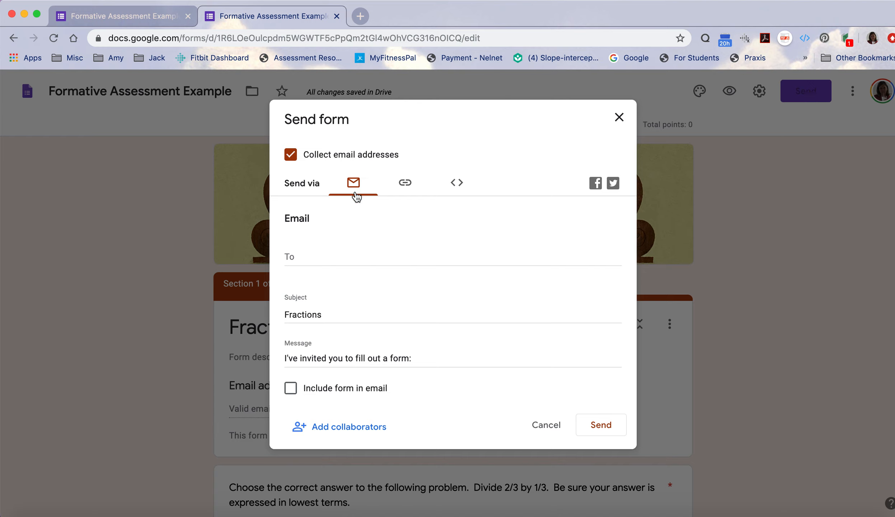
left_click(405, 183)
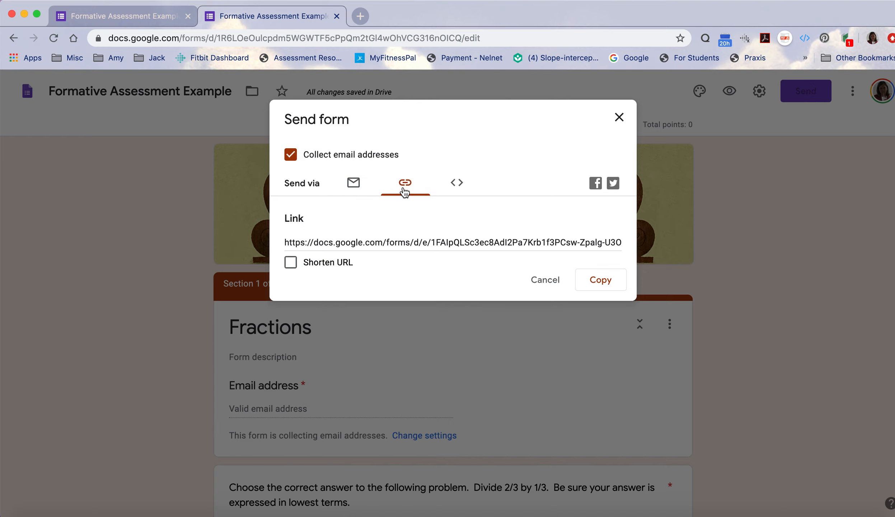
left_click(291, 263)
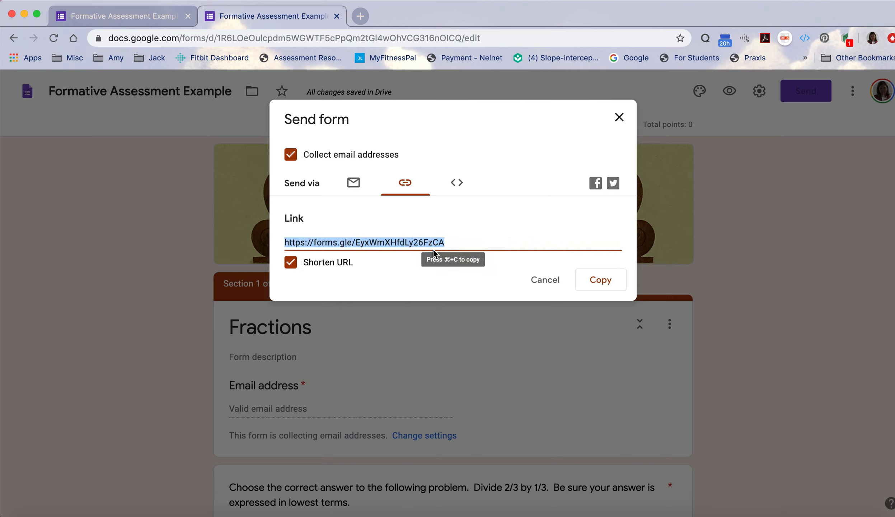
left_click(620, 122)
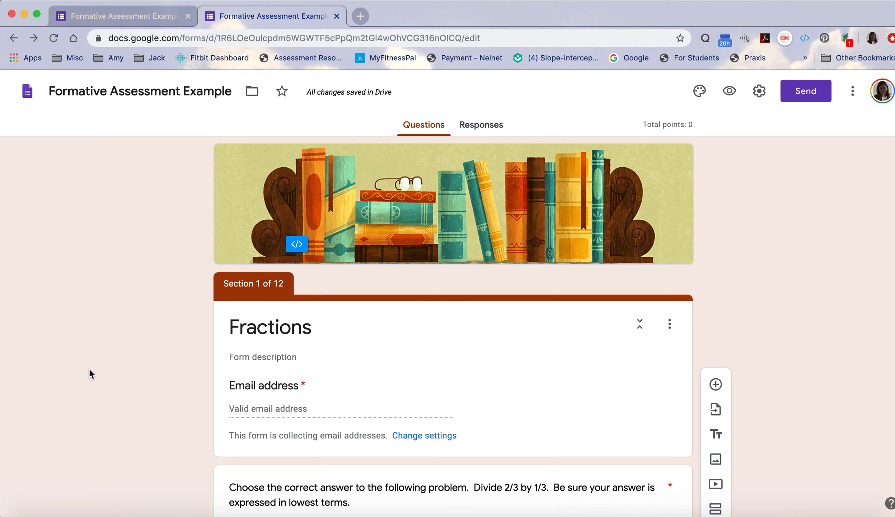
View the theme options for header, theme color, background color and font style, and close them without changes
scroll(88, 369, "down", 15)
scroll(88, 368, "up", 15)
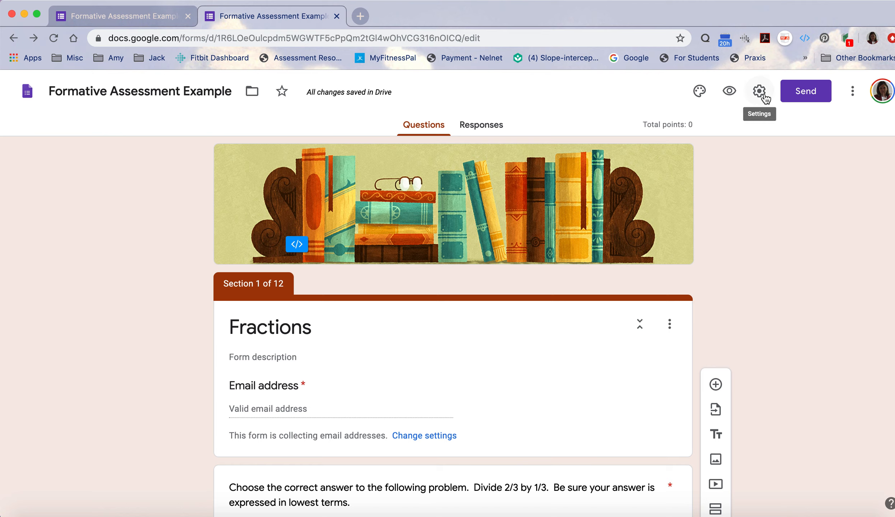
left_click(699, 95)
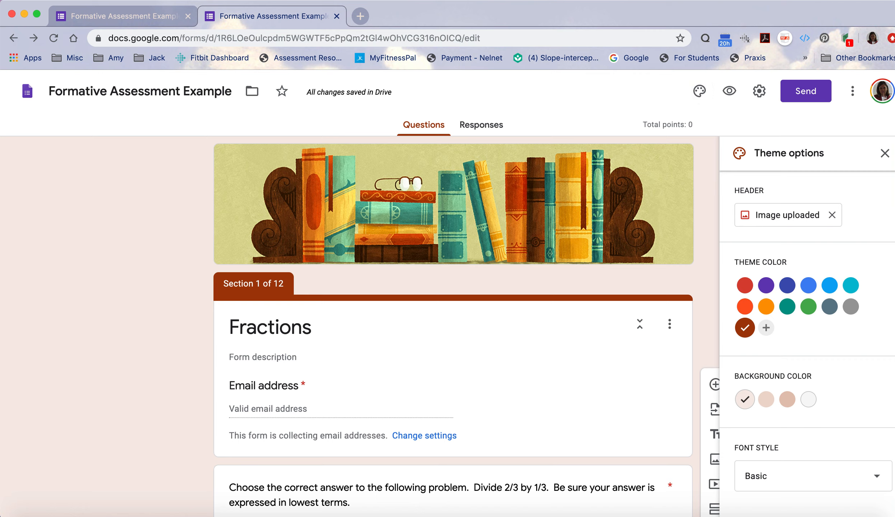
left_click(885, 154)
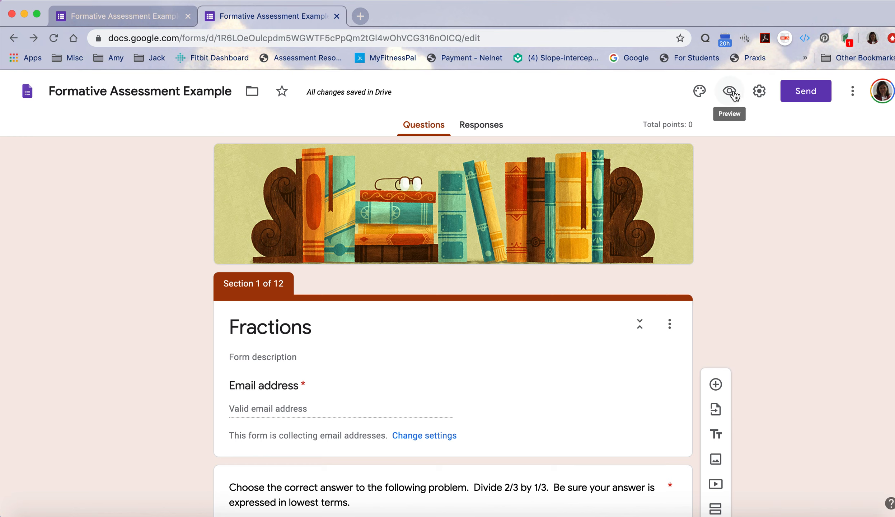
Check the form's general settings for email collection, sign-in and response limits, and save them unchanged
left_click(761, 94)
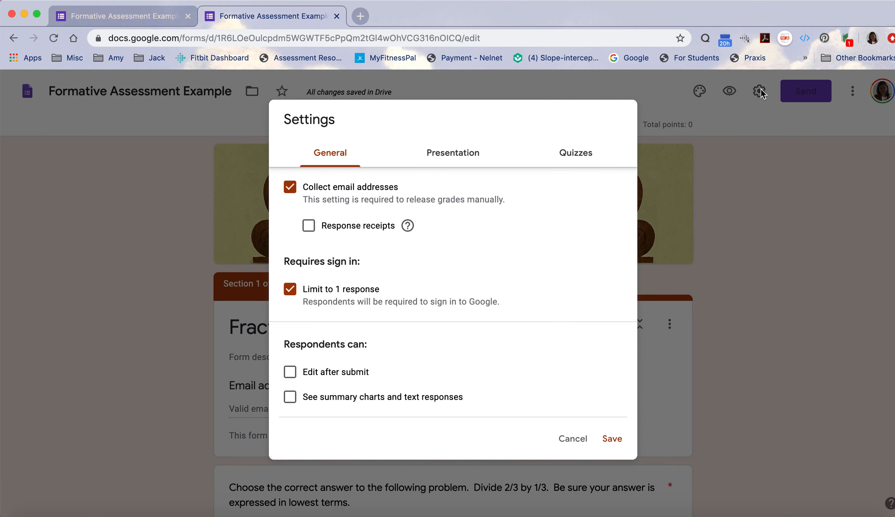
left_click(619, 443)
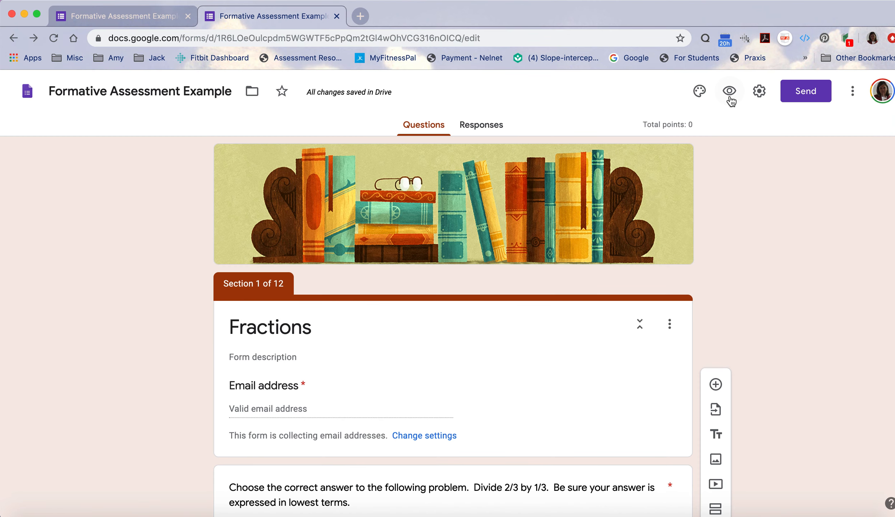
Preview the form as a respondent and fill in the email address with a saved suggestion
left_click(729, 94)
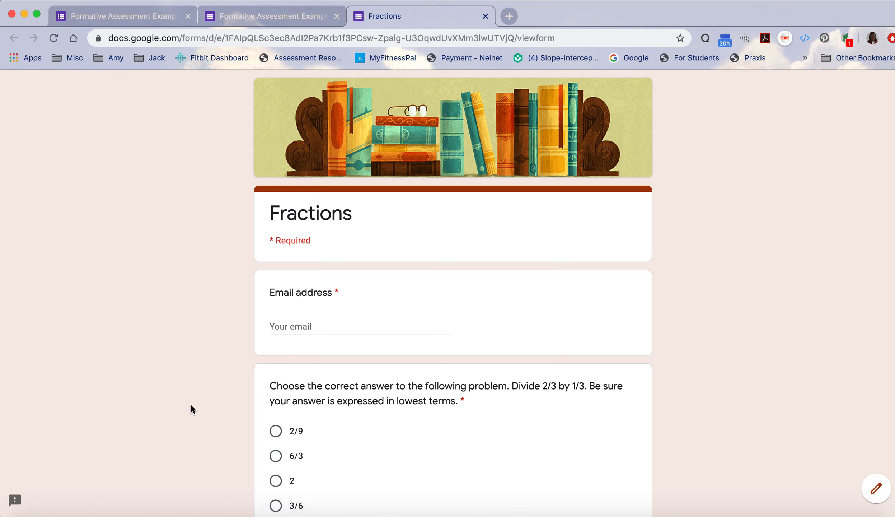
left_click(278, 327)
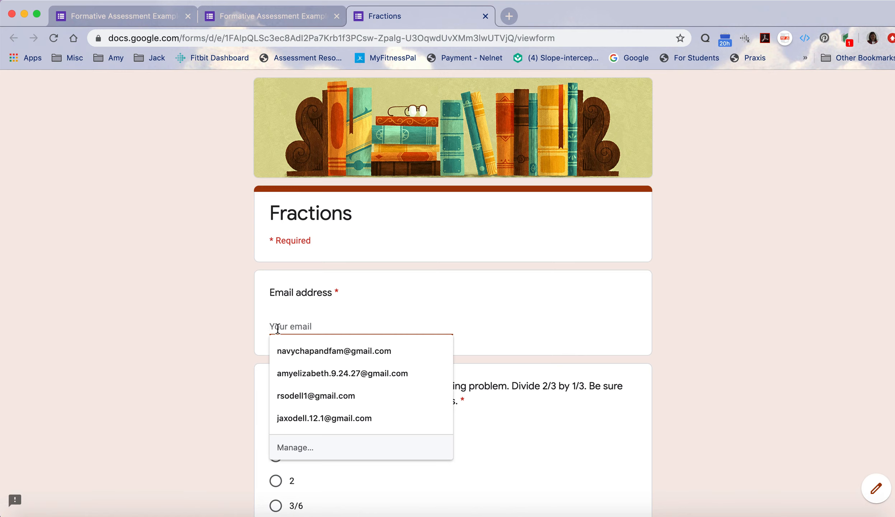
left_click(307, 347)
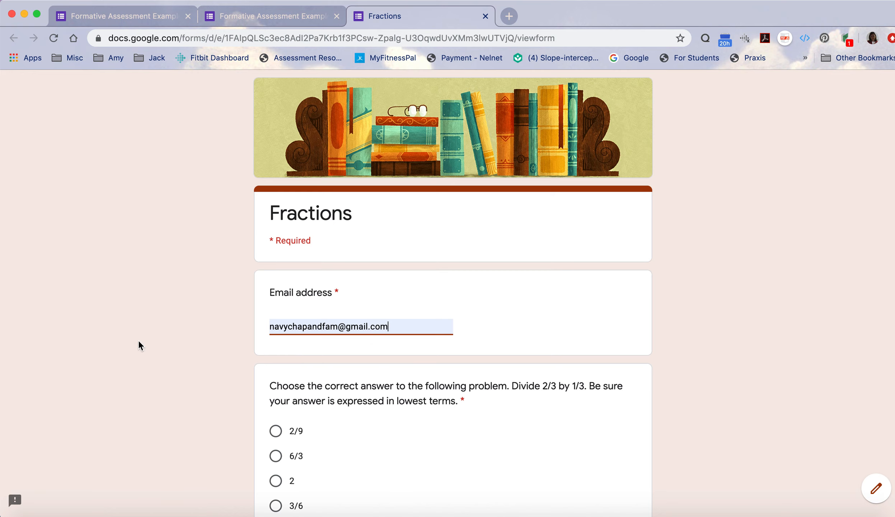
Answer the question dividing 2/3 by 1/3 with 2 in the preview and continue to the following section
scroll(177, 398, "down", 2)
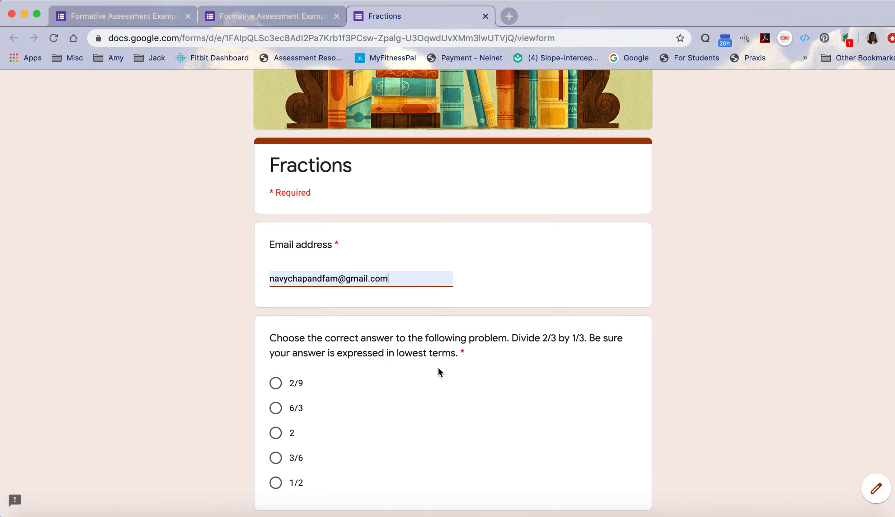
scroll(483, 393, "down", 2)
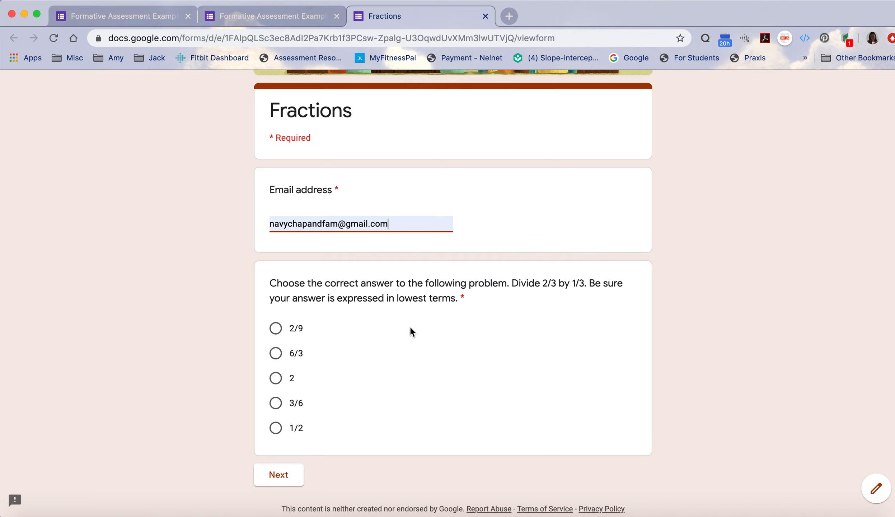
left_click(276, 379)
scroll(441, 448, "down", 1)
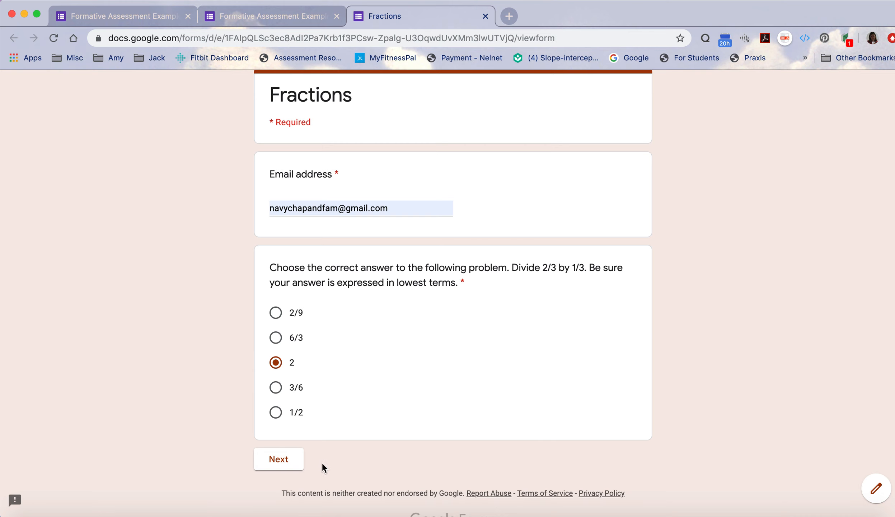
left_click(279, 460)
Answer the Multiplying Fractions question with 1/3, continue to test its branching, and close the preview
scroll(481, 433, "down", 3)
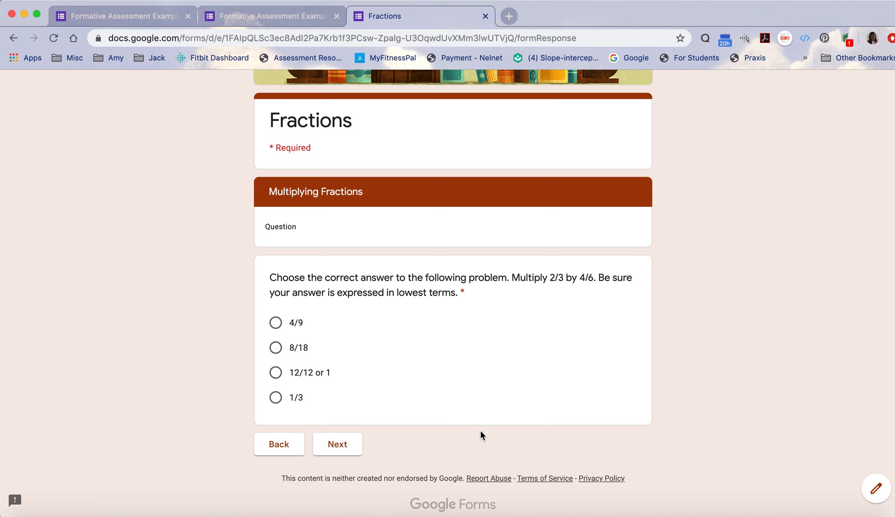
left_click(275, 404)
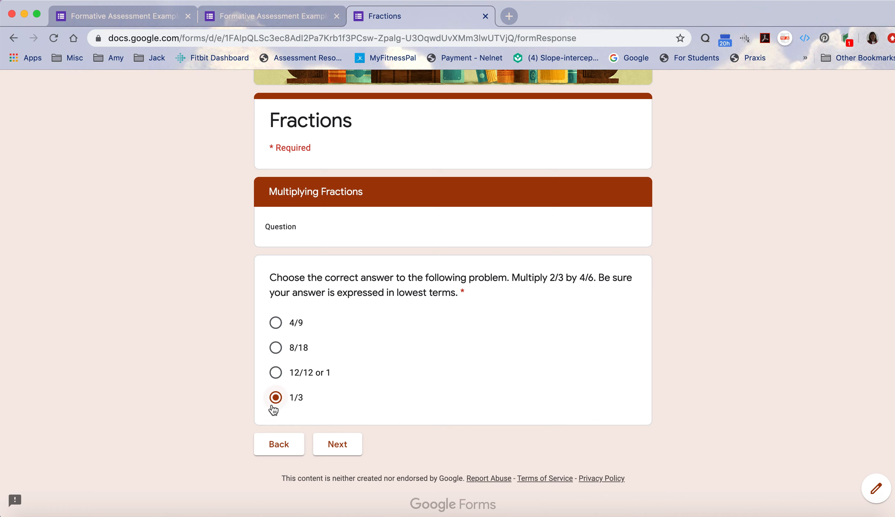
left_click(344, 447)
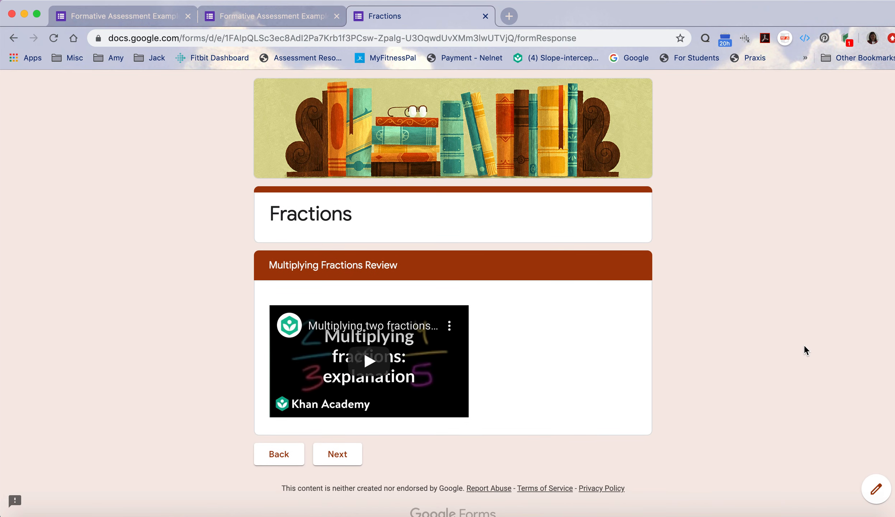
left_click(485, 15)
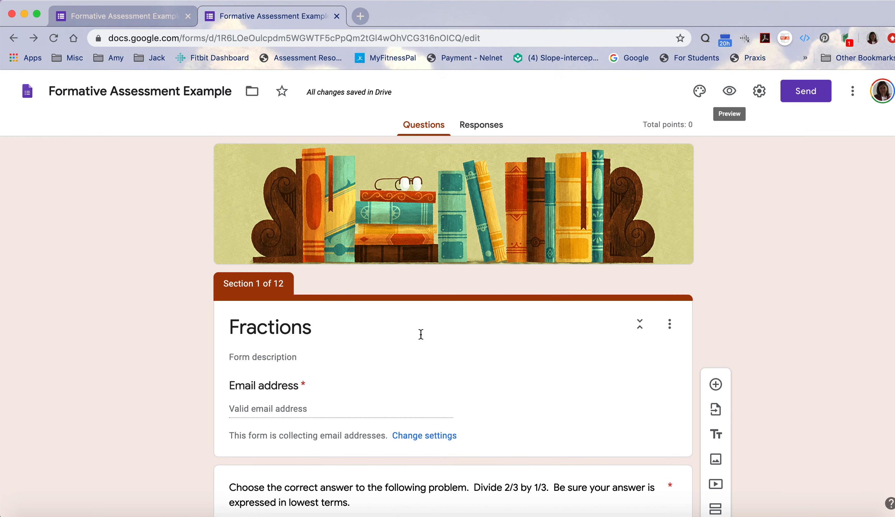